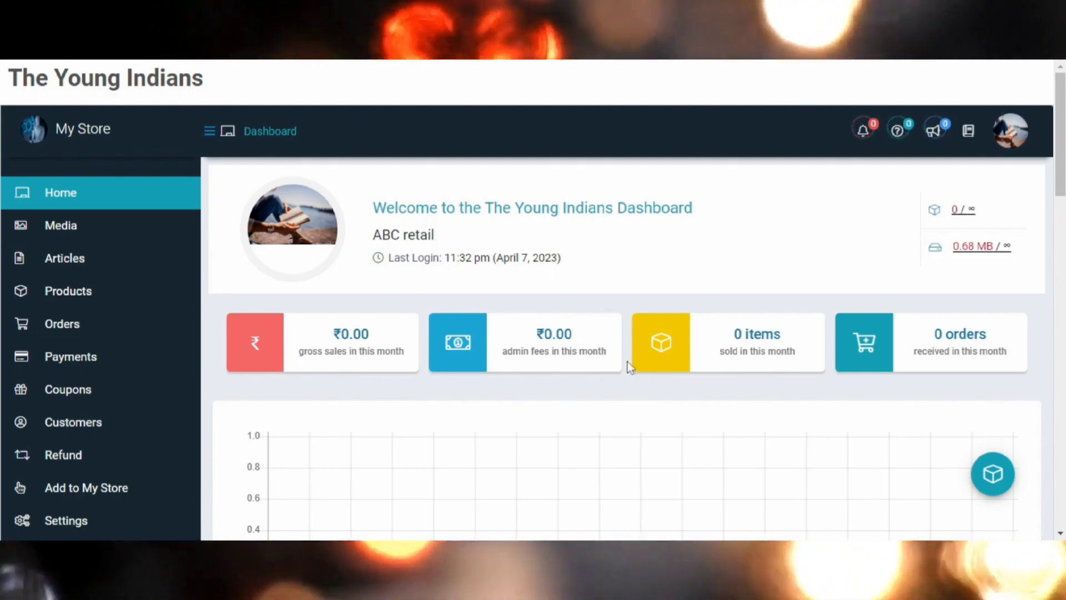
Start adding a new product to the store and set its type to Variable Product
mouse_move(102, 291)
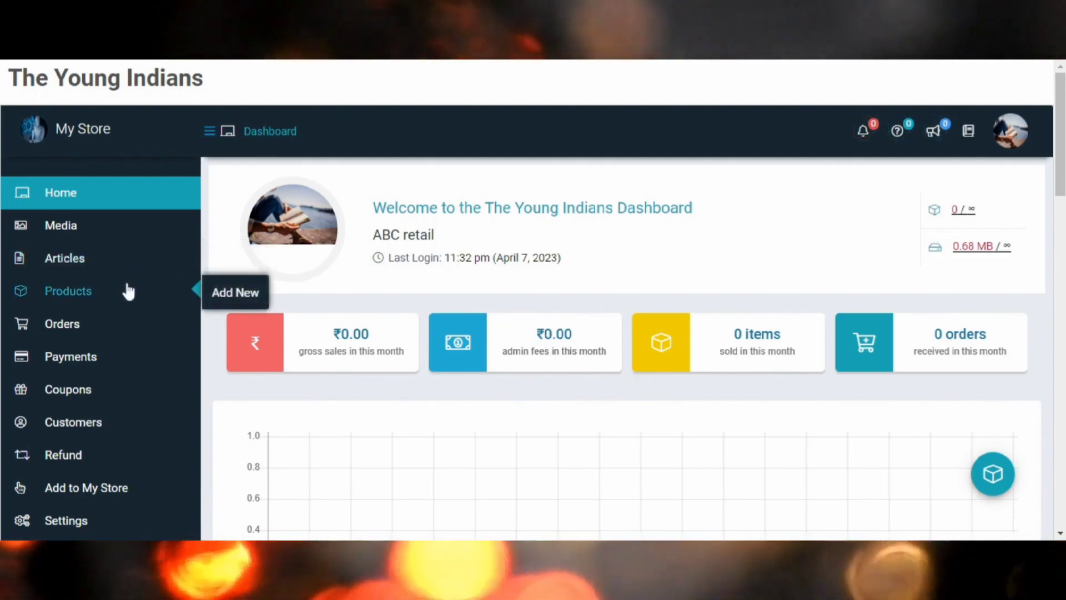
click(220, 294)
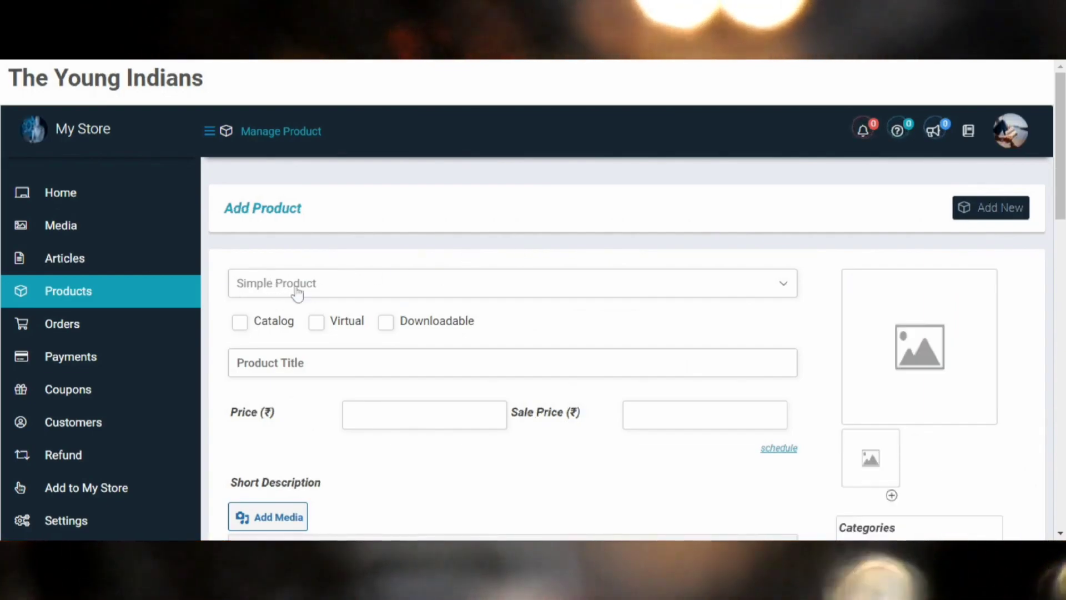
click(397, 284)
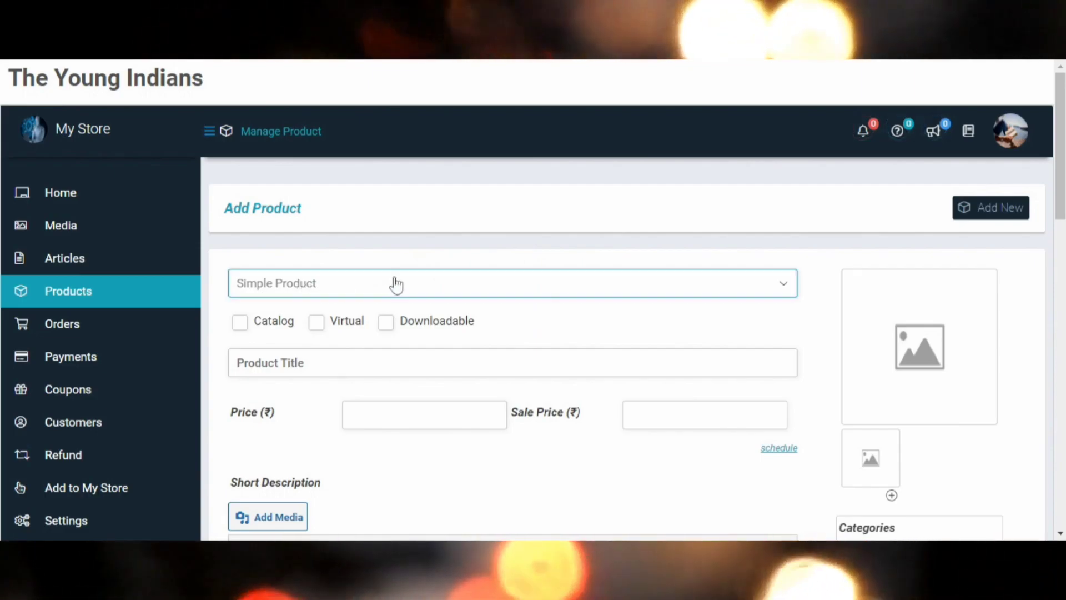
click(349, 316)
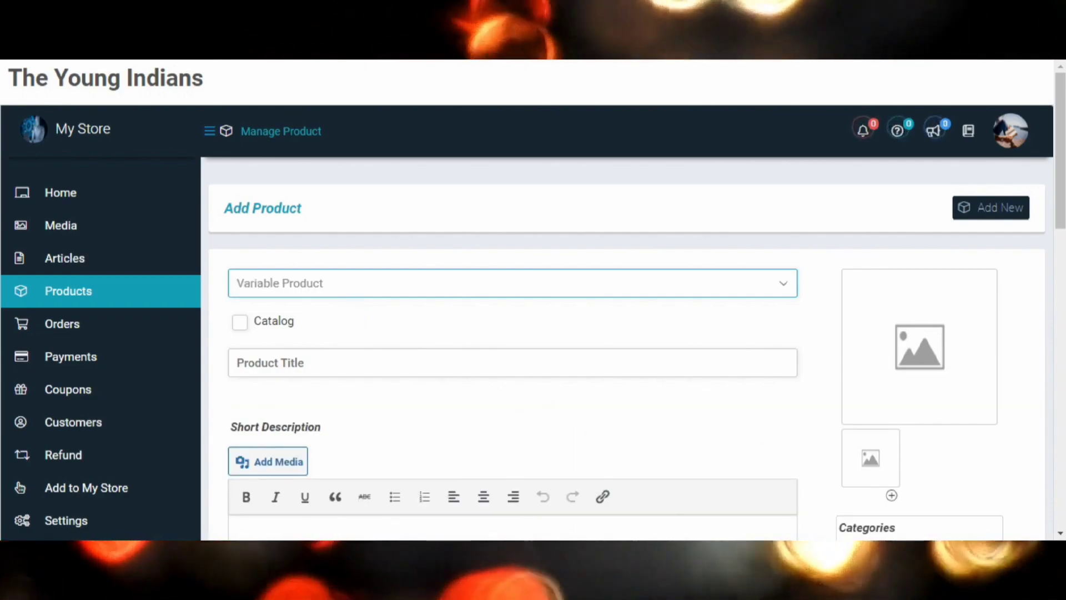
Enter "The Boys trendy T-shirt" as the product title
scroll(555, 300, down, 1)
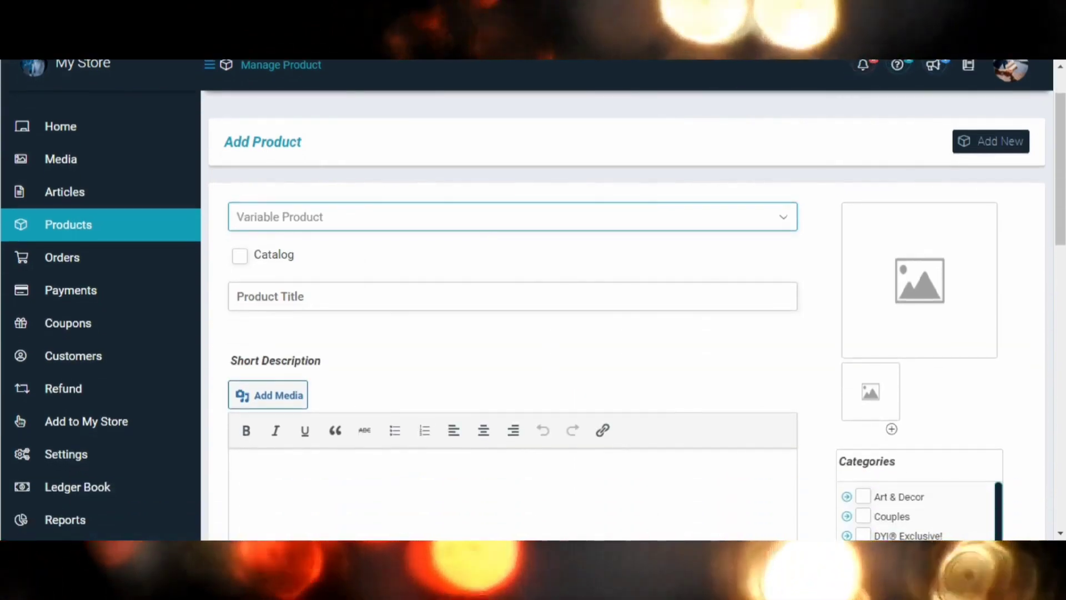
click(333, 296)
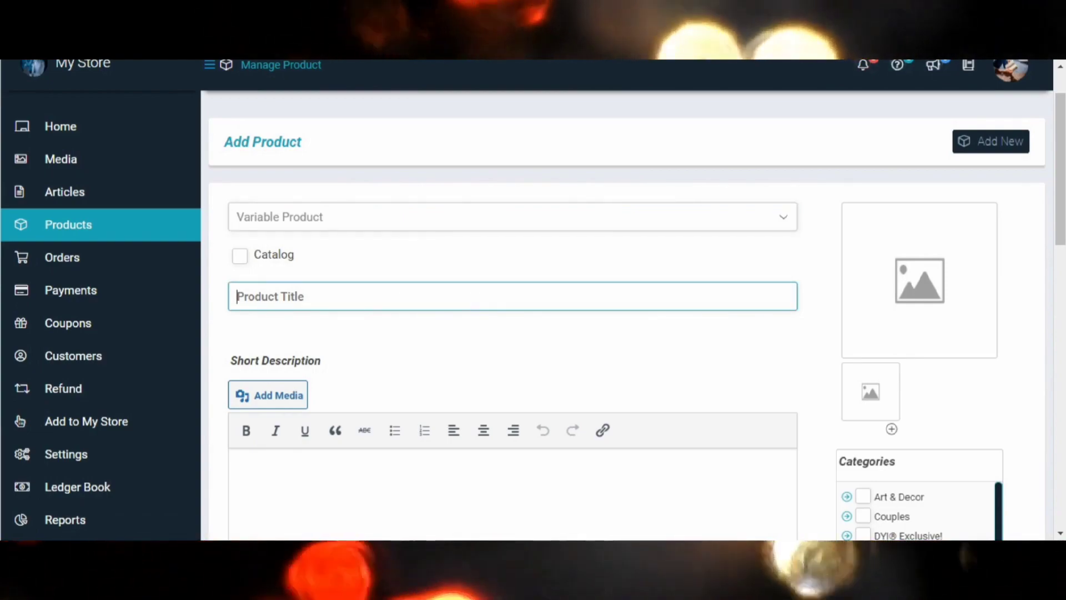
text(The Boys trendy T-shirt)
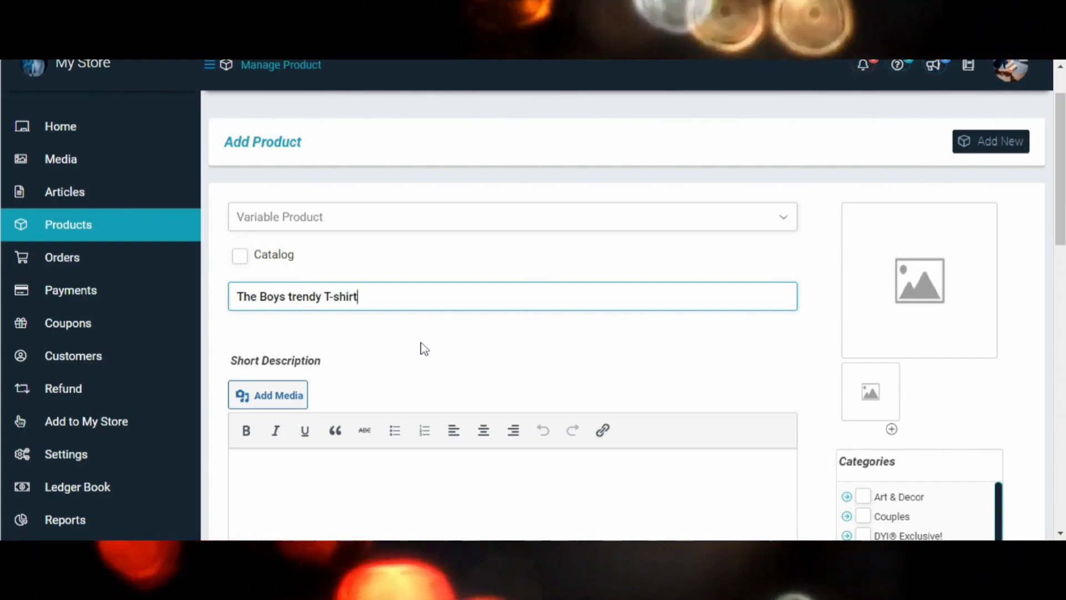
Set the main product image to the black The Boys T-shirt picture from the media library
click(905, 322)
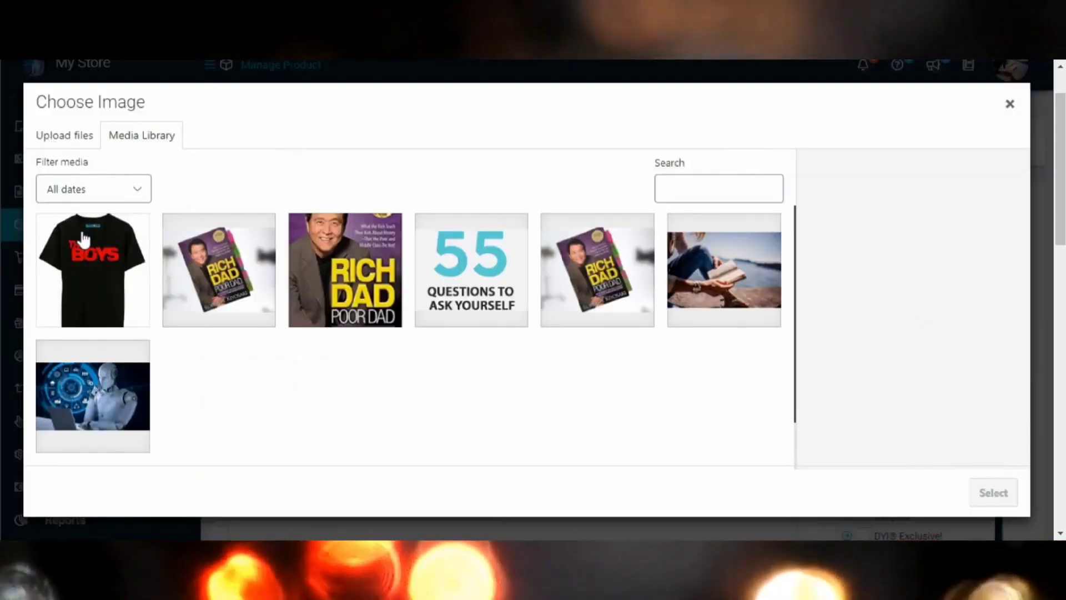
click(83, 138)
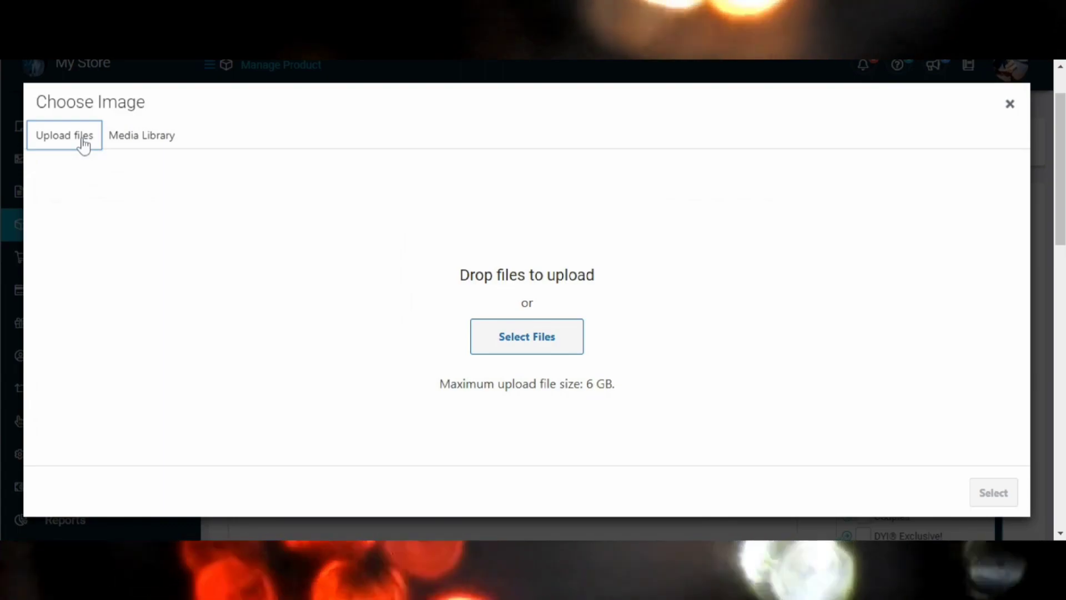
click(122, 137)
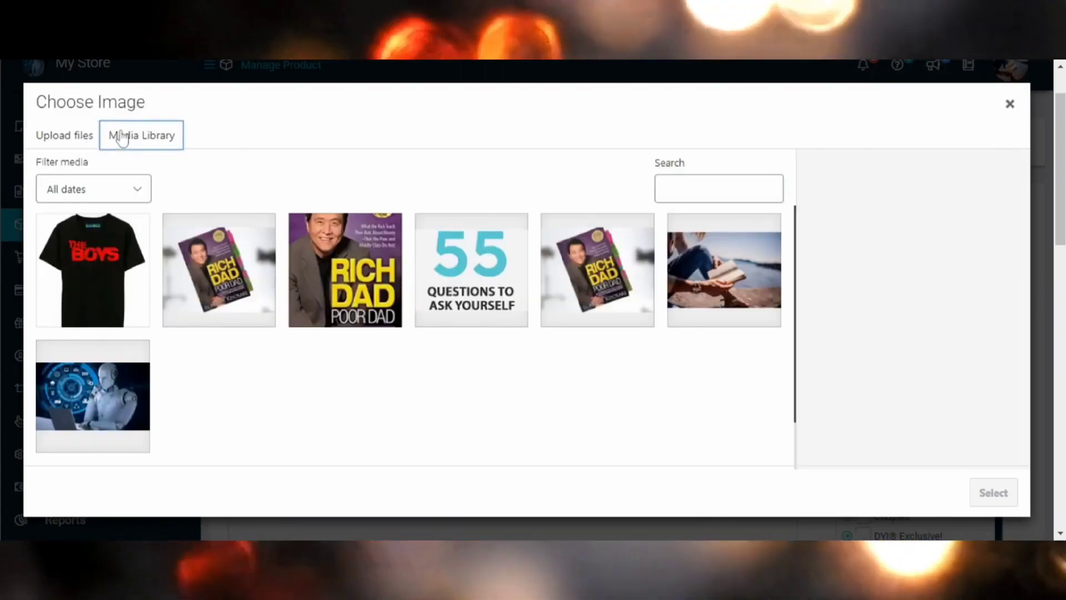
click(120, 276)
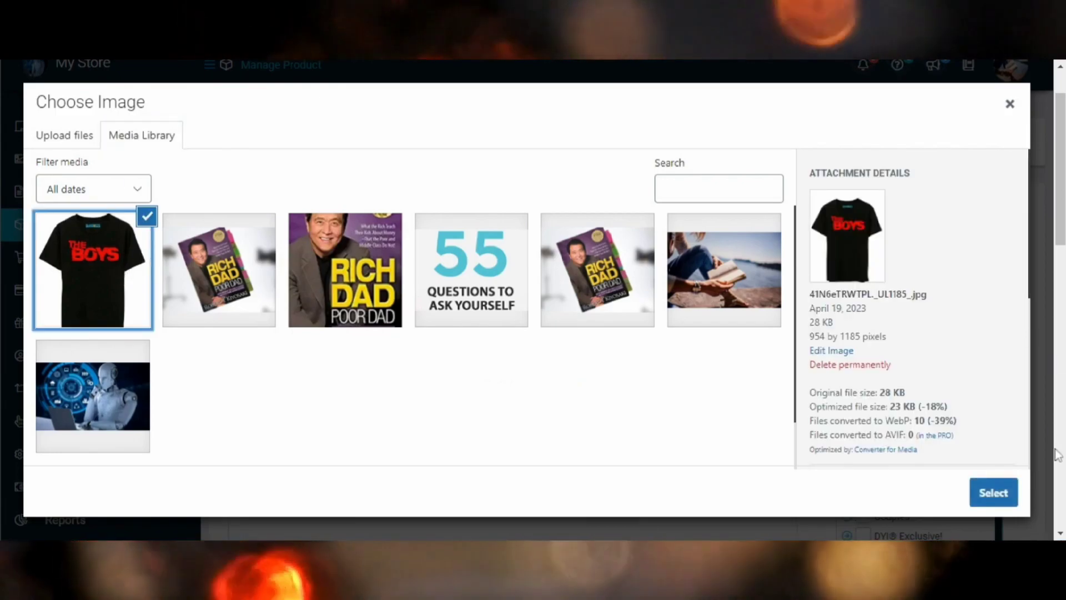
click(994, 492)
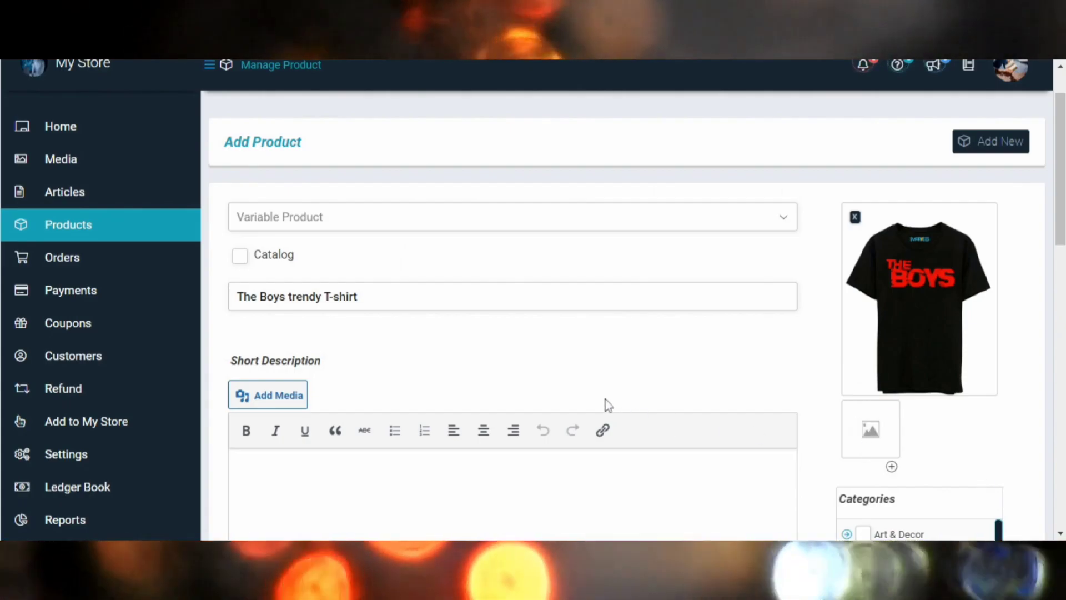
Enter "The Boys trendy T-shirt" as both the short description and the description
scroll(608, 404, down, 2)
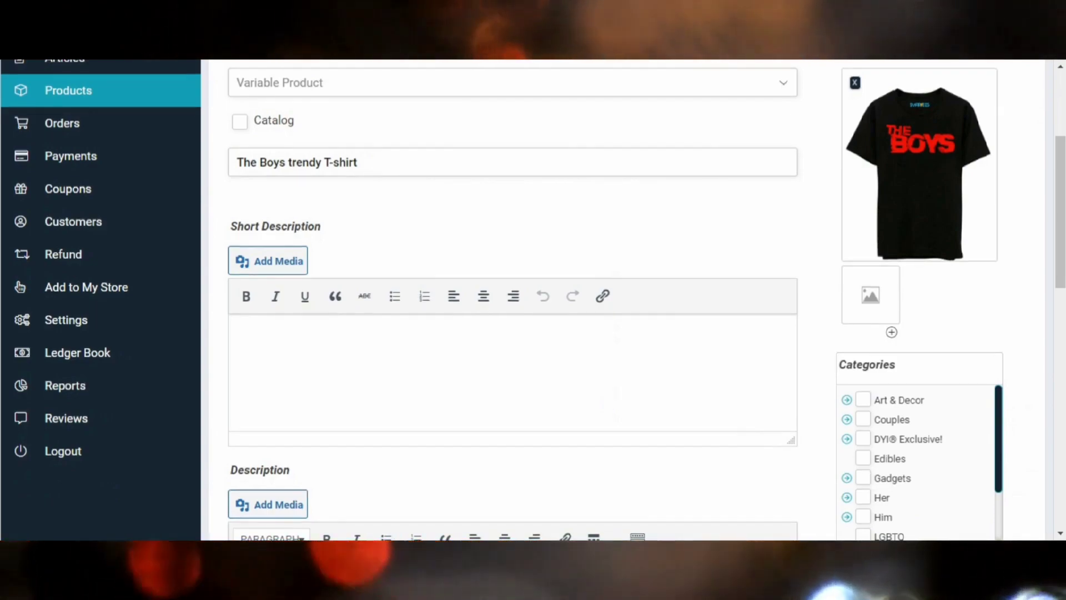
scroll(609, 388, up, 1)
click(237, 343)
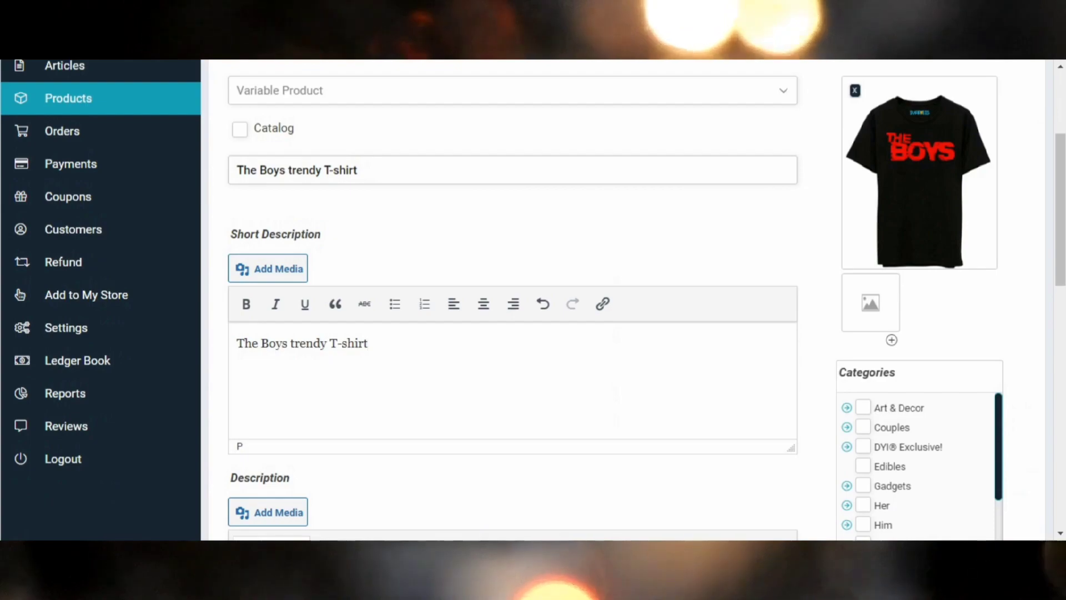
scroll(511, 300, down, 3)
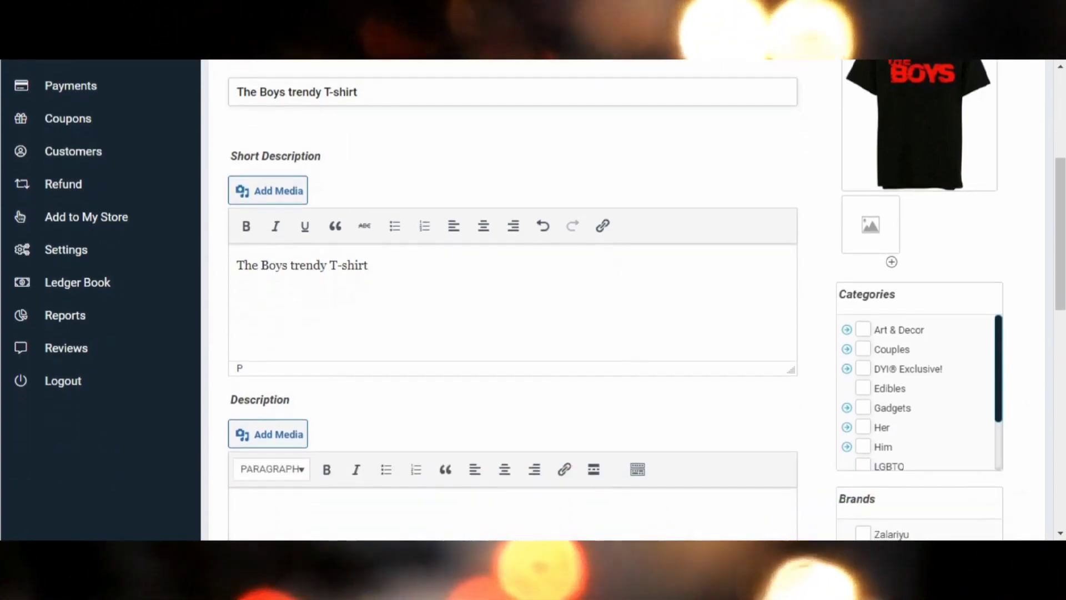
click(238, 420)
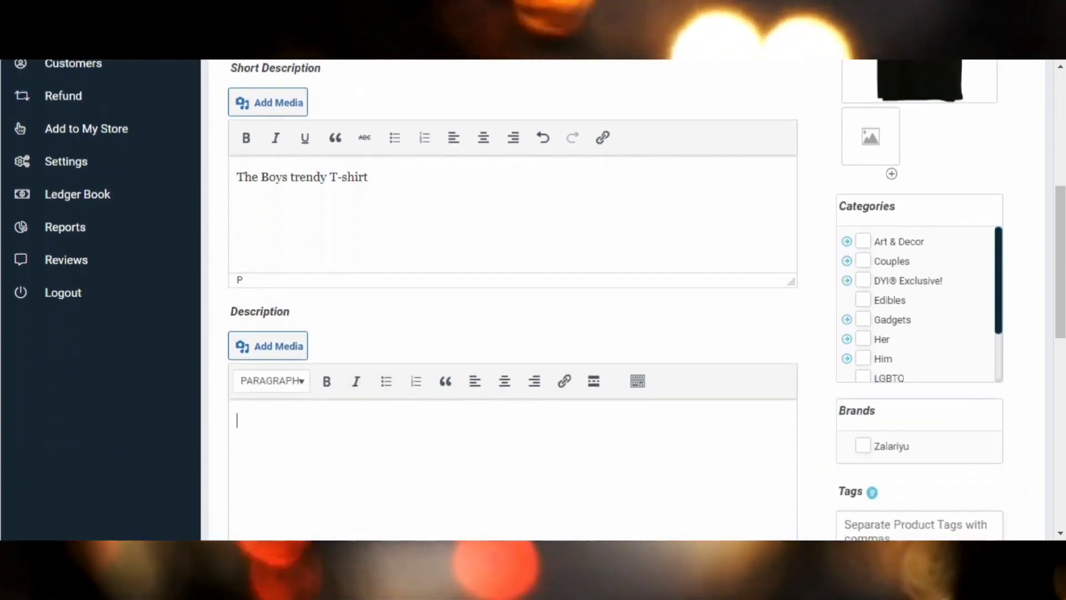
text(The Boys trendy T-shirt)
Assign the product to the Him category with its Clothing and Tee Shirt subcategories
scroll(511, 444, up, 1)
scroll(511, 300, up, 3)
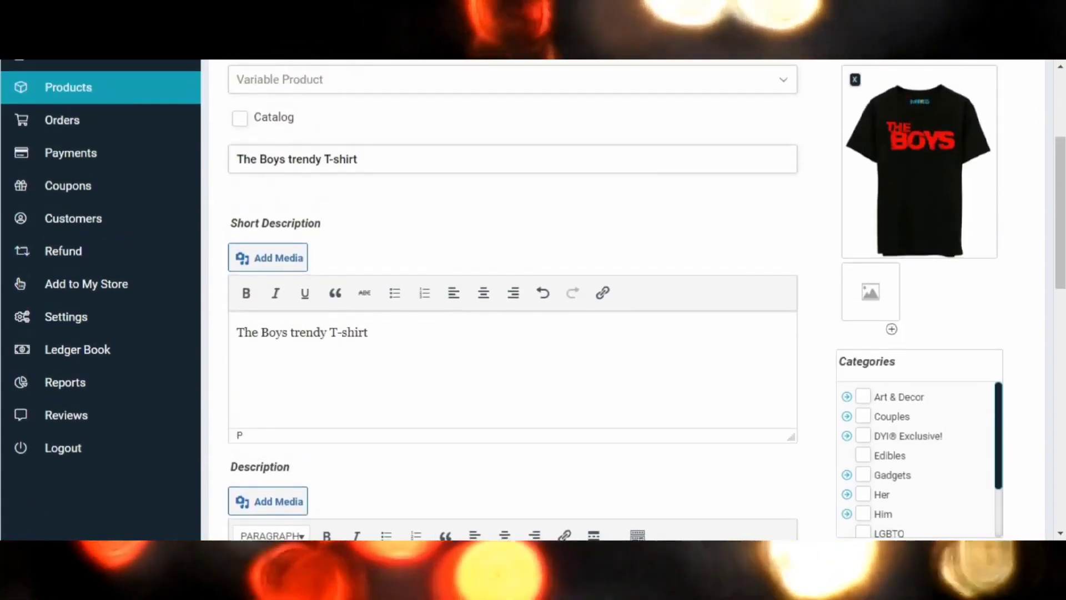
scroll(511, 300, down, 1)
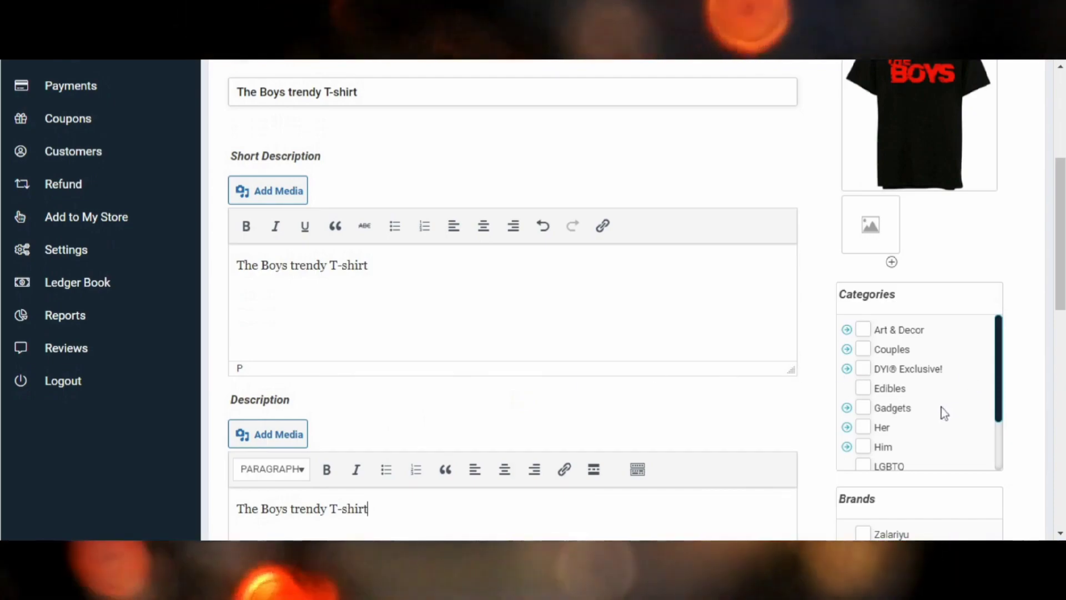
scroll(740, 385, up, 1)
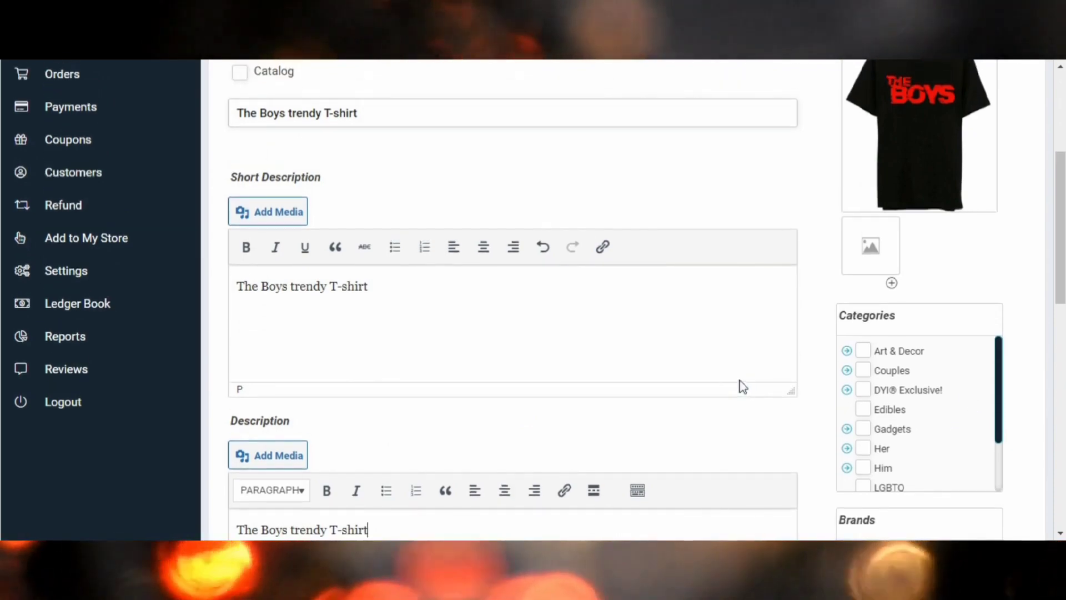
scroll(932, 436, down, 2)
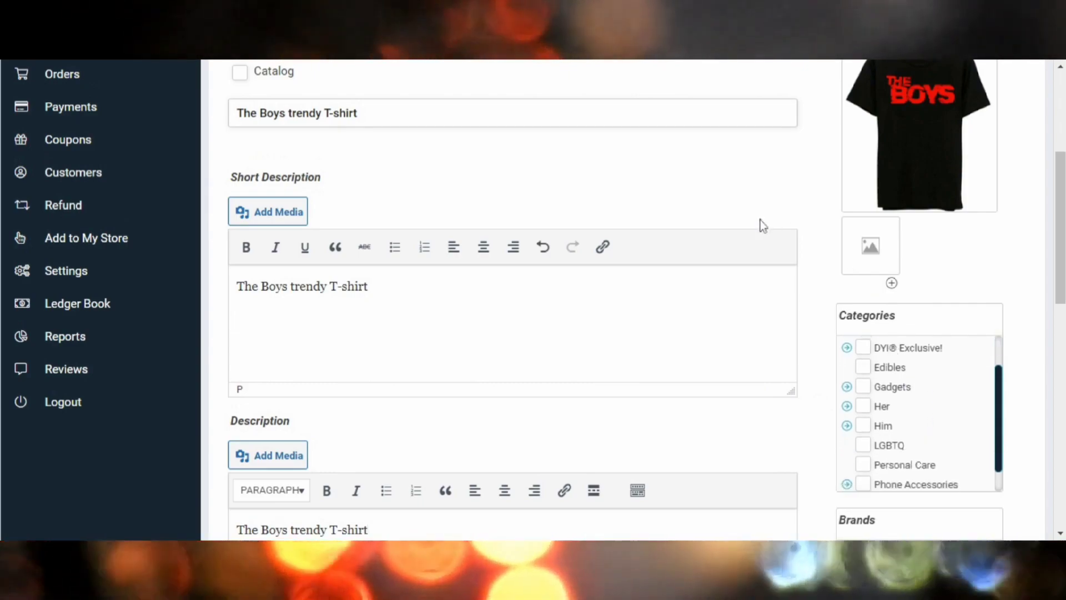
click(847, 426)
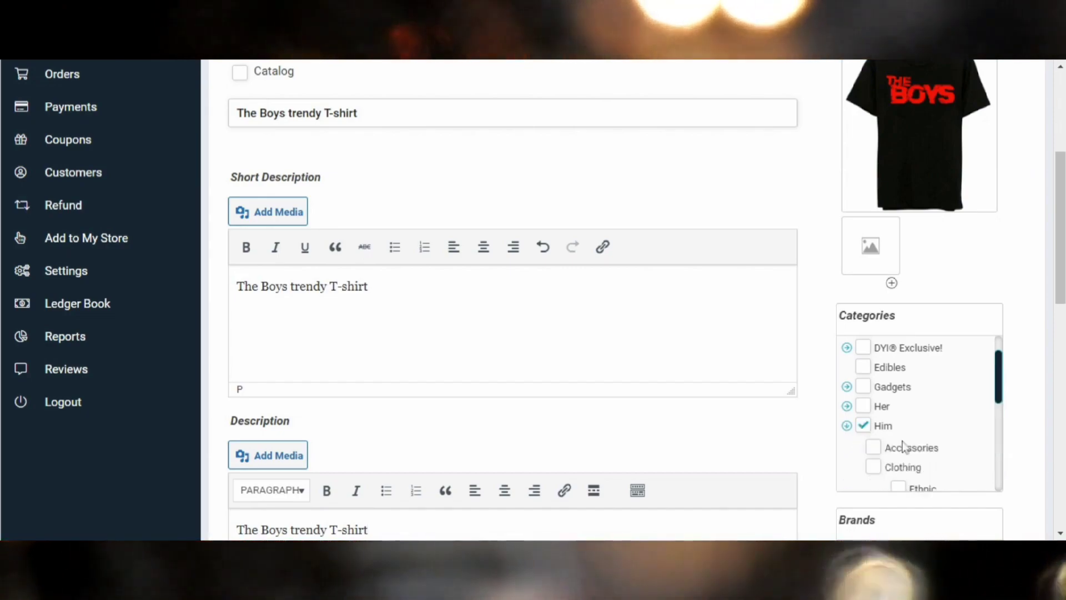
scroll(903, 446, down, 2)
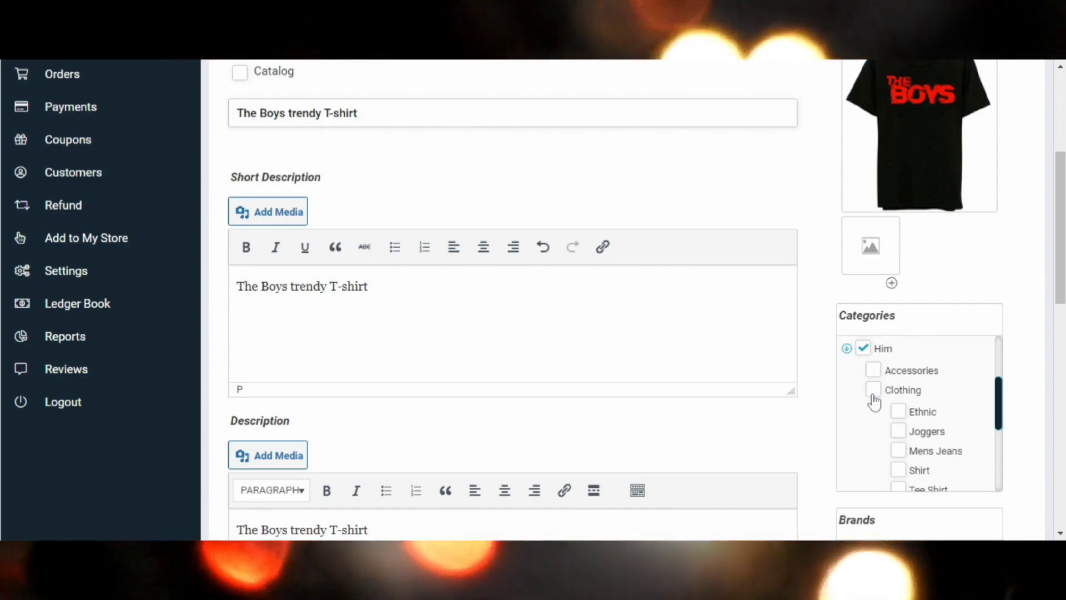
scroll(875, 401, down, 1)
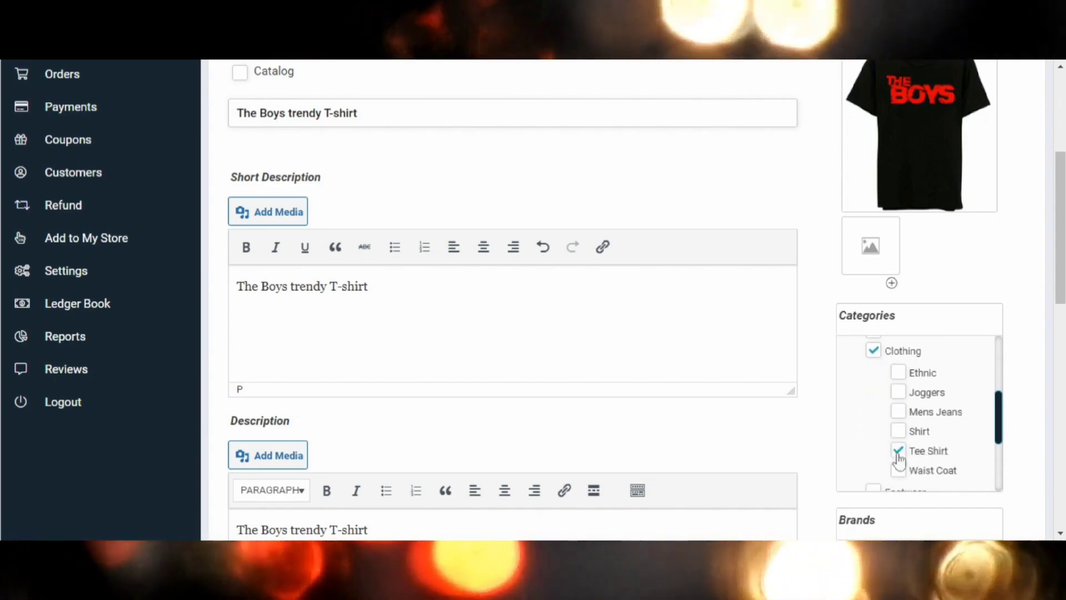
scroll(897, 461, down, 1)
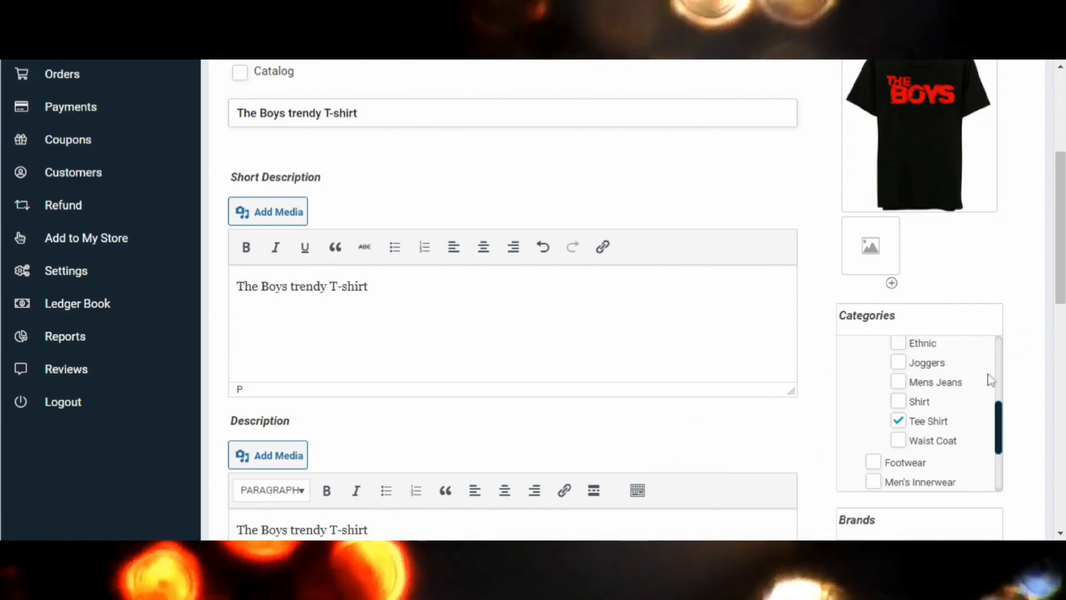
scroll(989, 375, down, 2)
scroll(990, 378, down, 3)
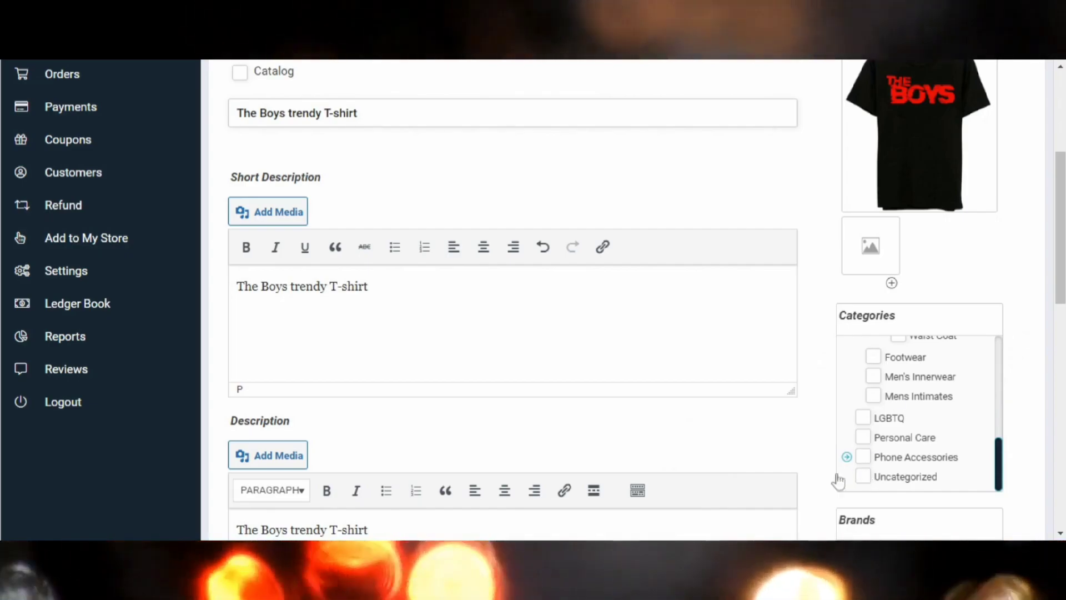
Set the product's SKU to 10 in the inventory settings
scroll(675, 432, down, 3)
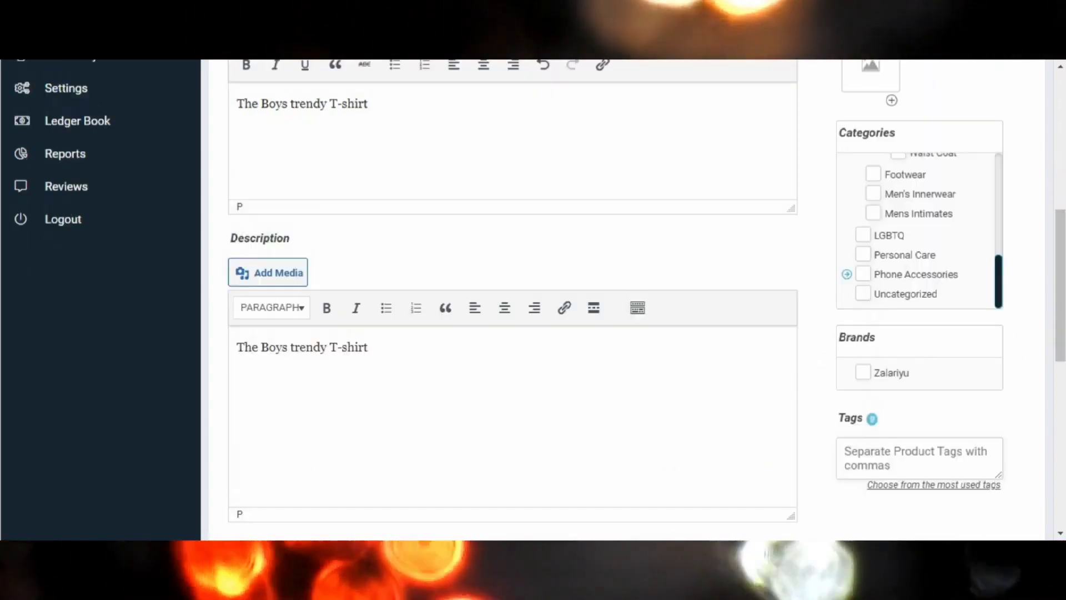
scroll(627, 300, down, 5)
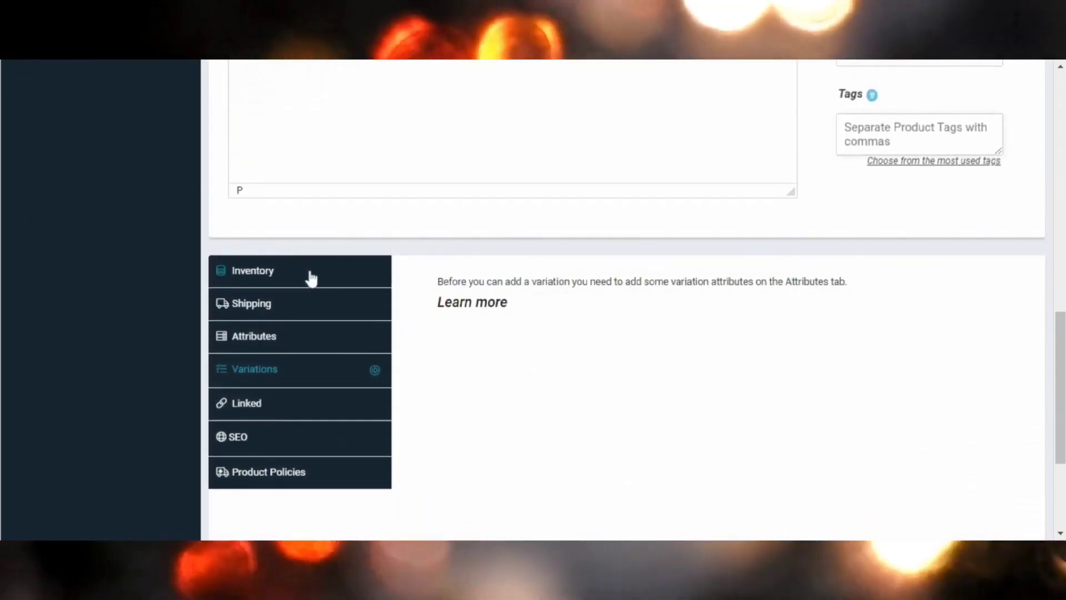
click(296, 274)
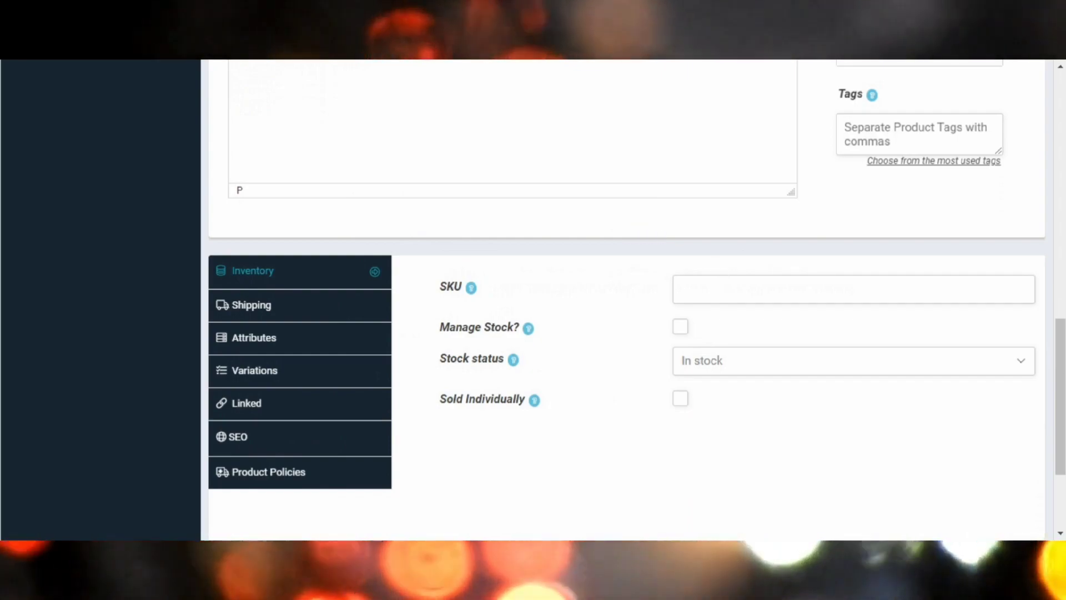
click(853, 289)
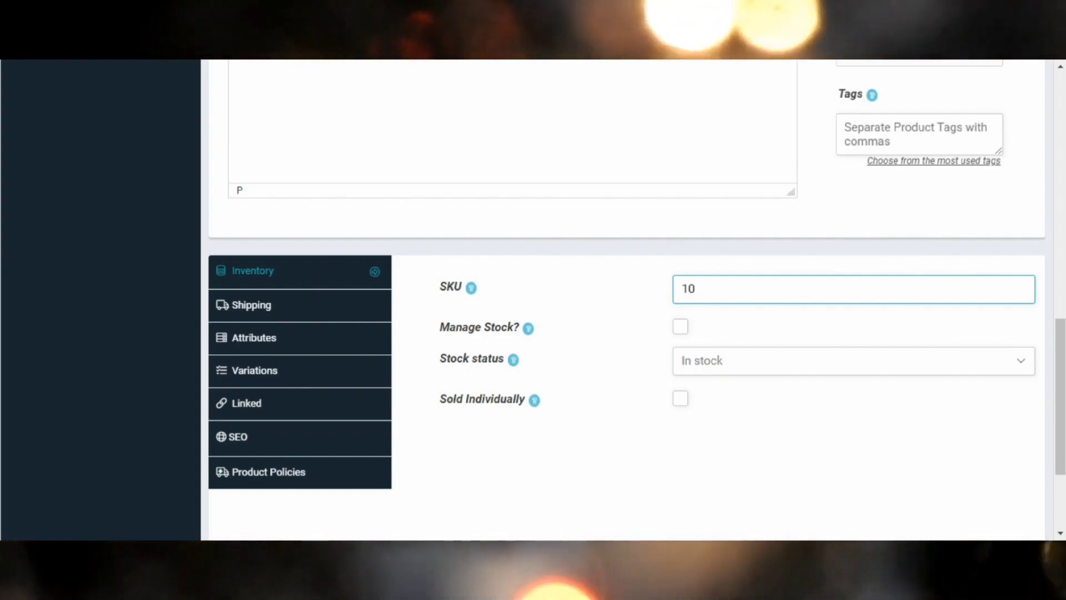
click(654, 340)
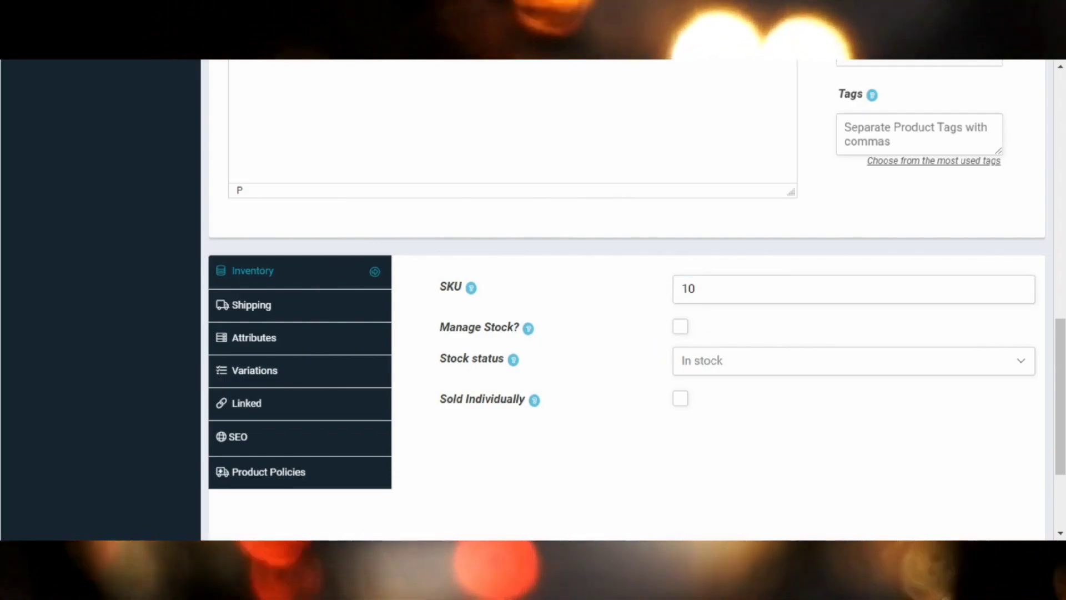
Try stock management with a stock quantity of 100 and switch stock management back off
click(681, 328)
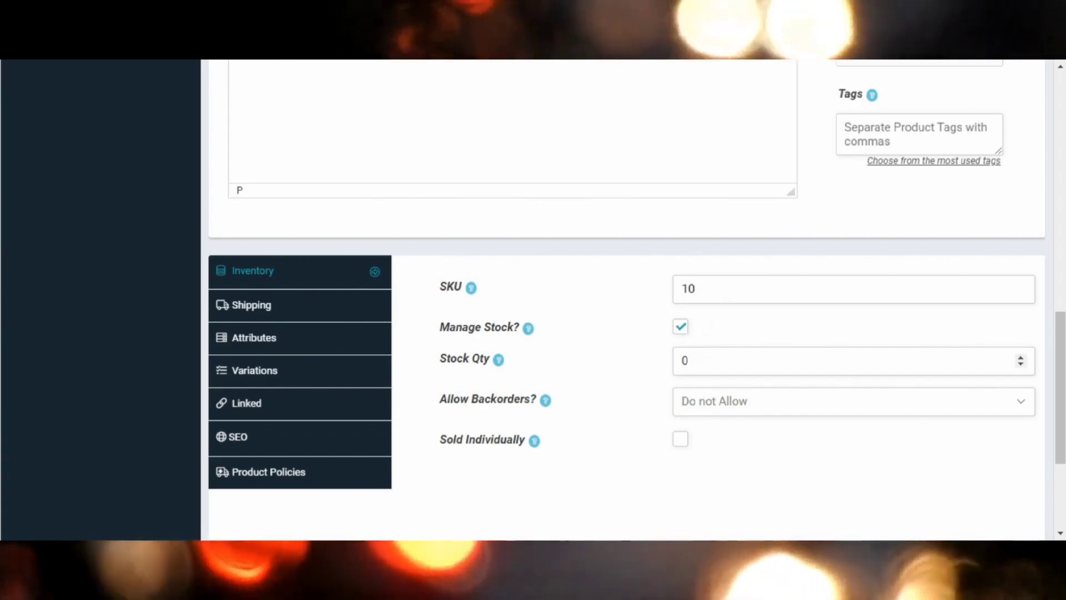
click(698, 361)
key(BackSpace)
text(1)
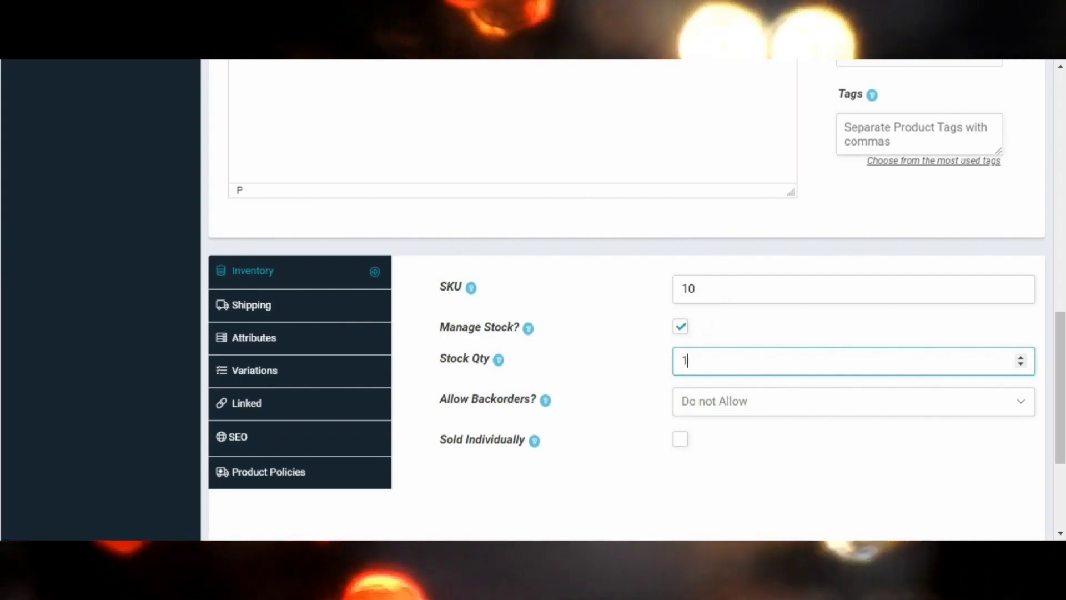
text(00)
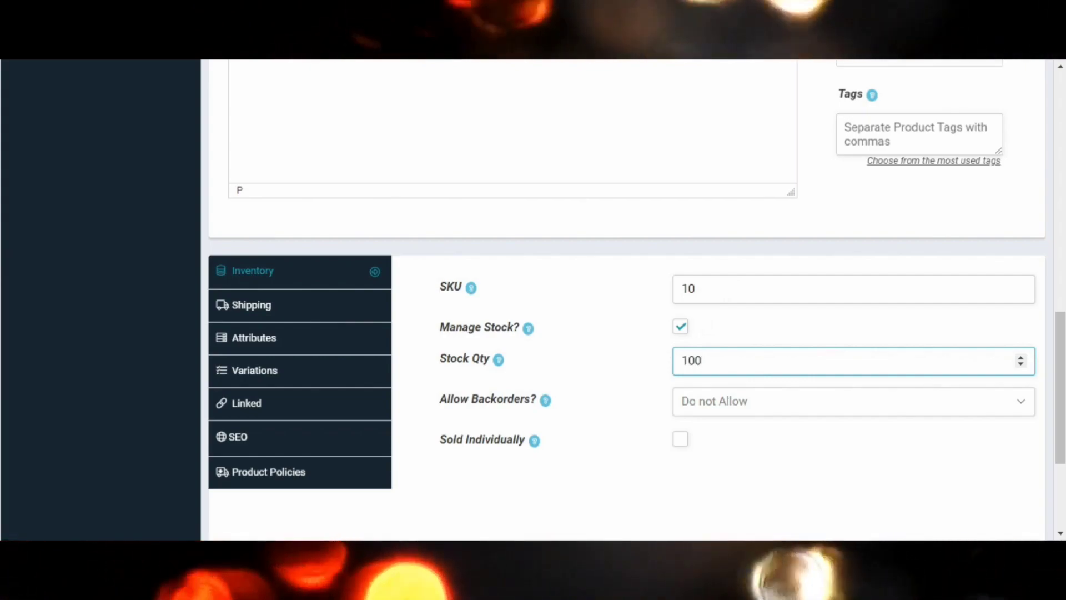
click(639, 360)
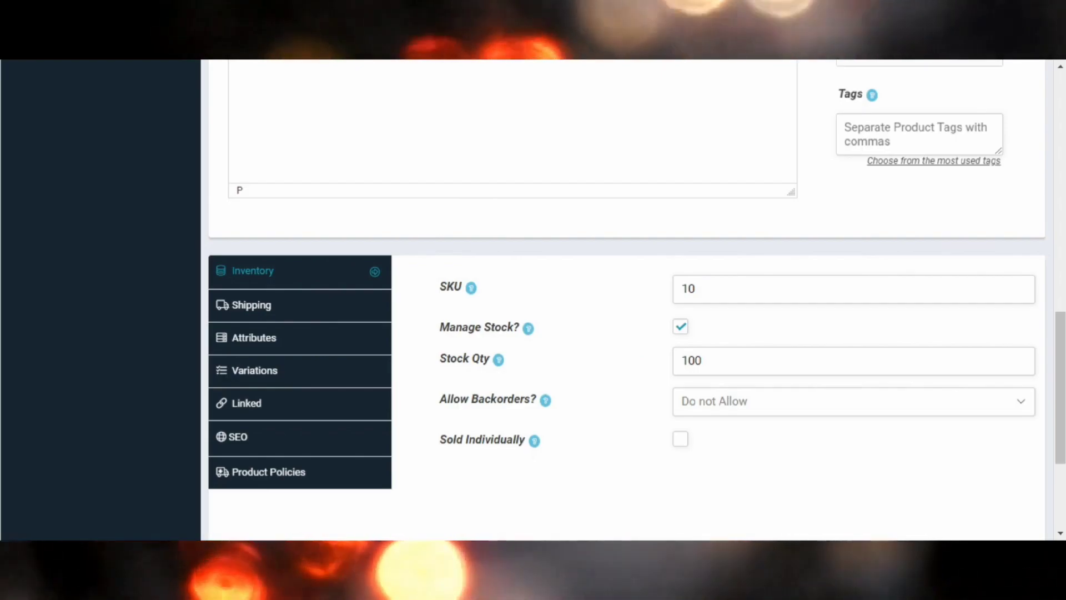
click(681, 328)
scroll(686, 332, down, 1)
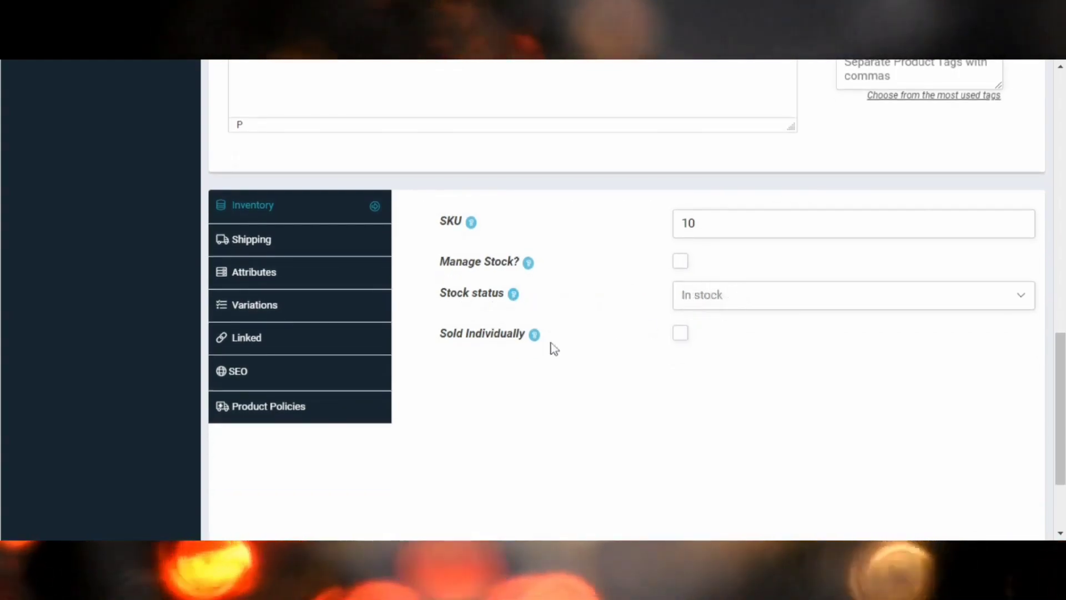
Set the product's shipping weight to 0.3 kg
click(243, 240)
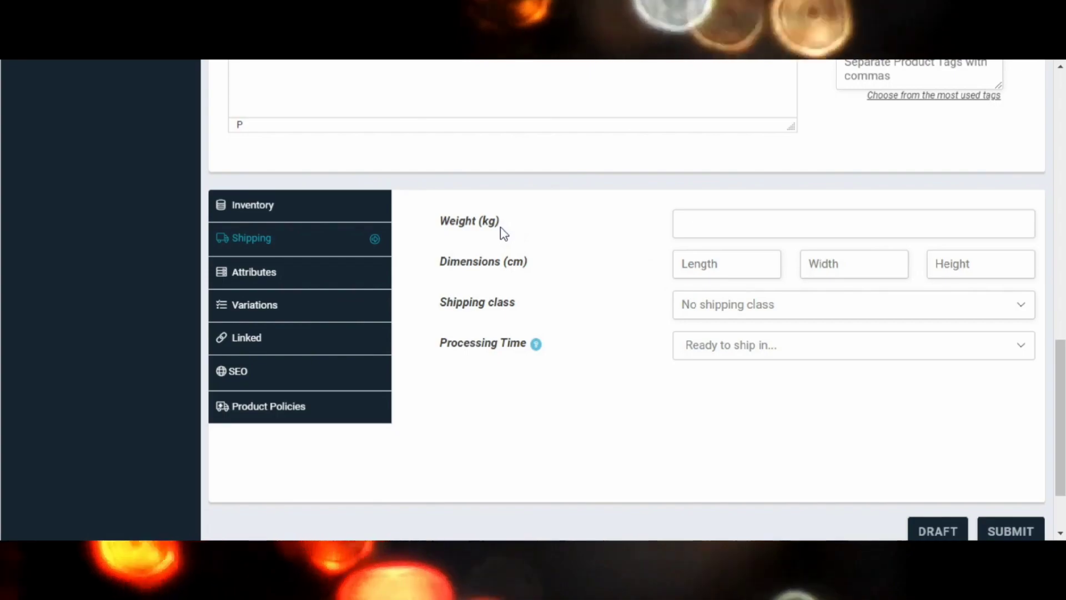
click(682, 223)
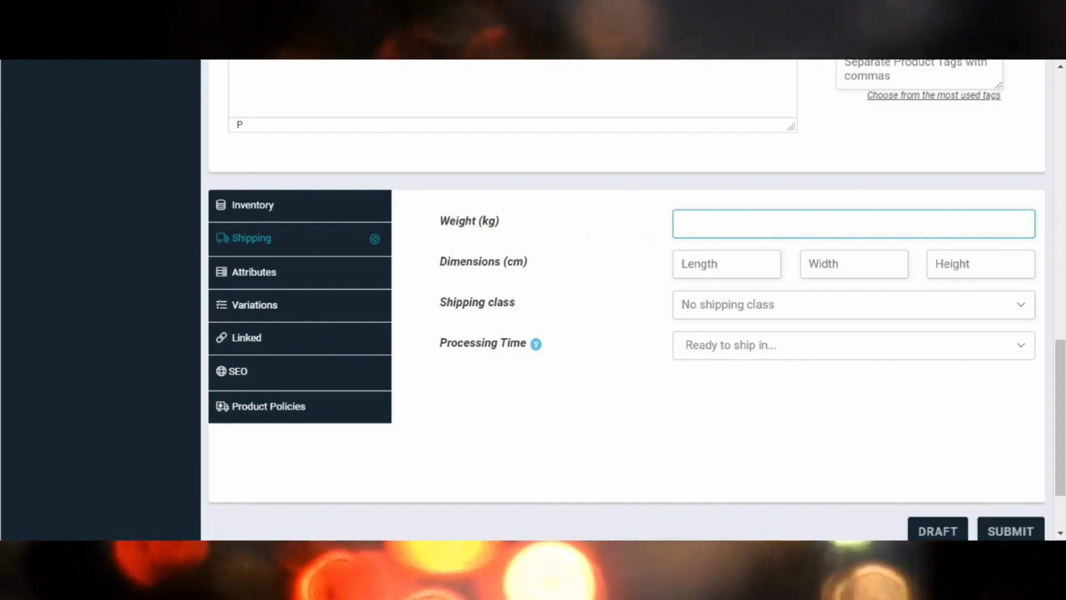
text(0.3)
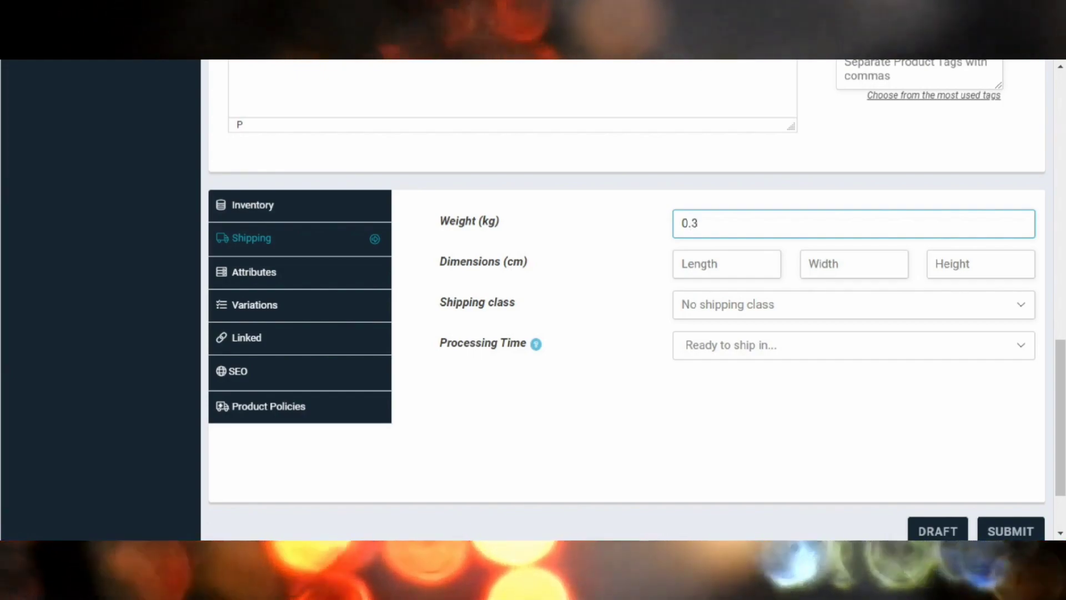
scroll(570, 209, down, 2)
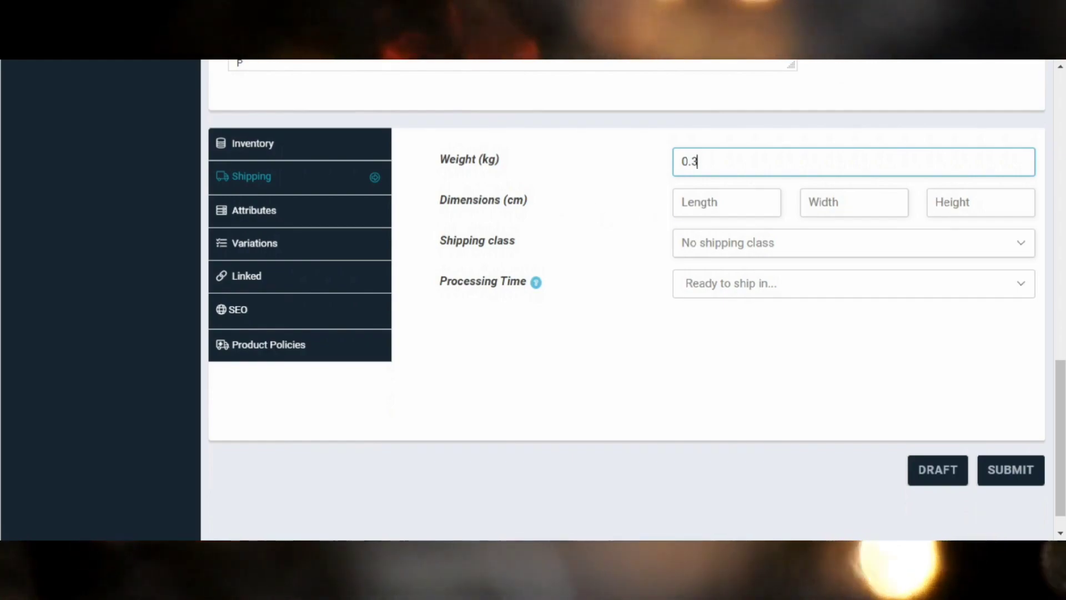
Set the shipping dimensions to 25 × 15 × 2 cm and the processing time to 1 business day
key(Tab)
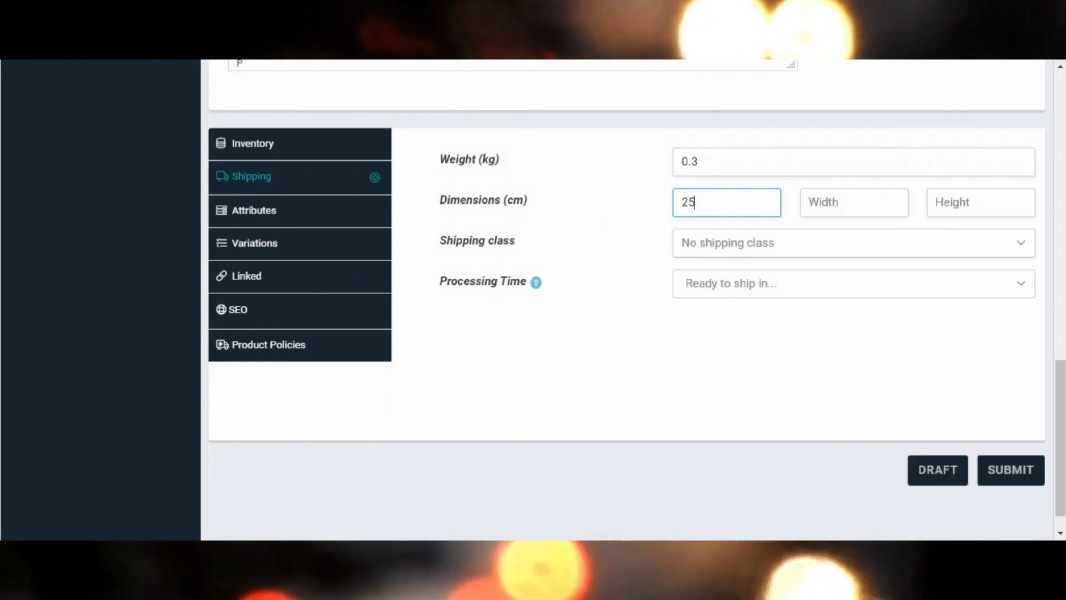
key(Tab)
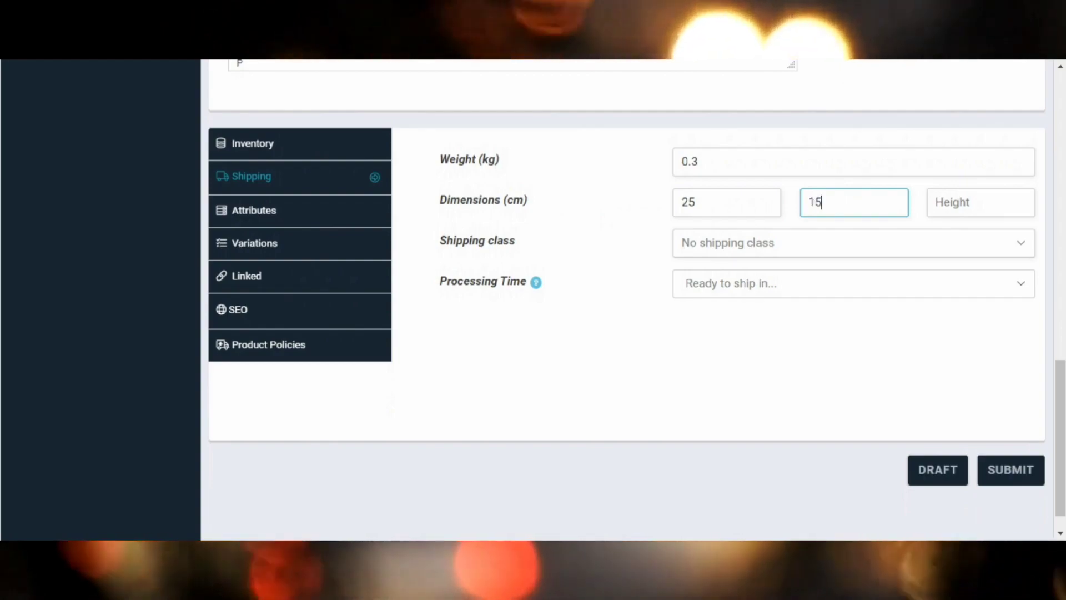
text(15)
key(Tab)
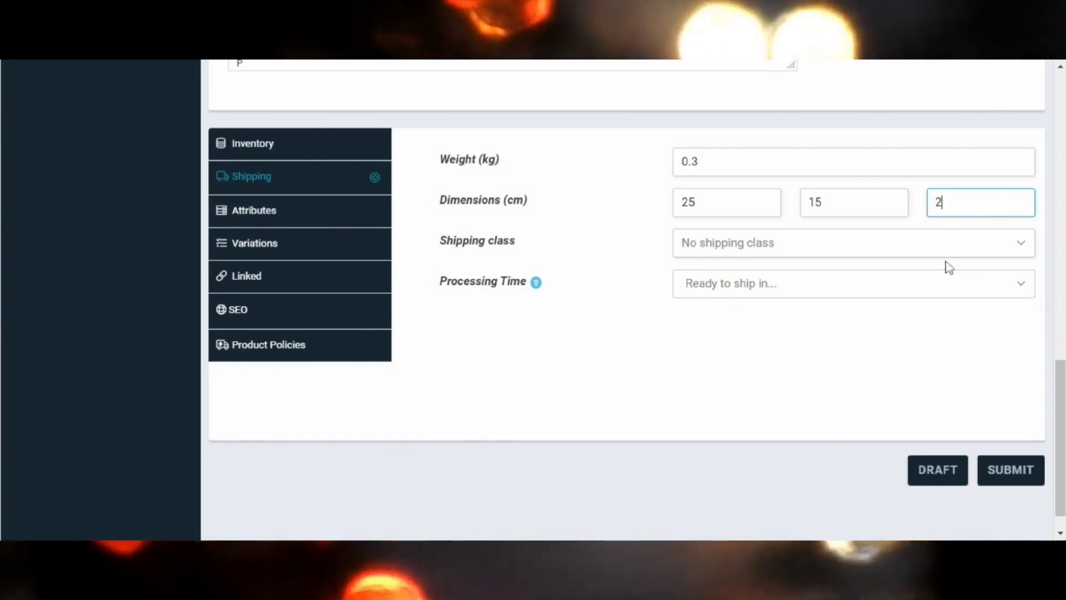
click(771, 299)
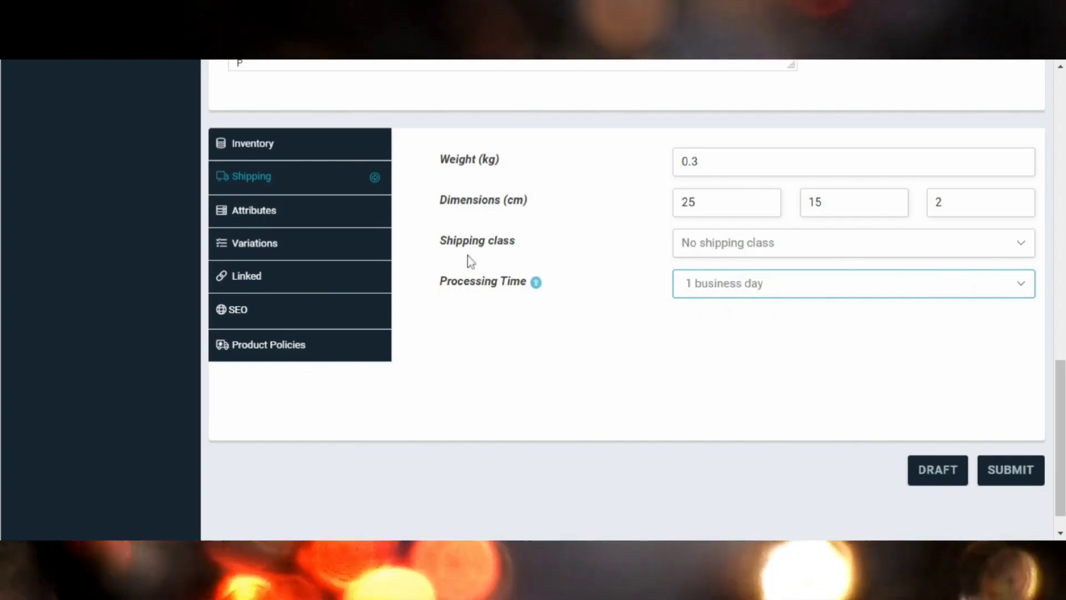
Activate the Size attribute among the product's attributes
click(241, 211)
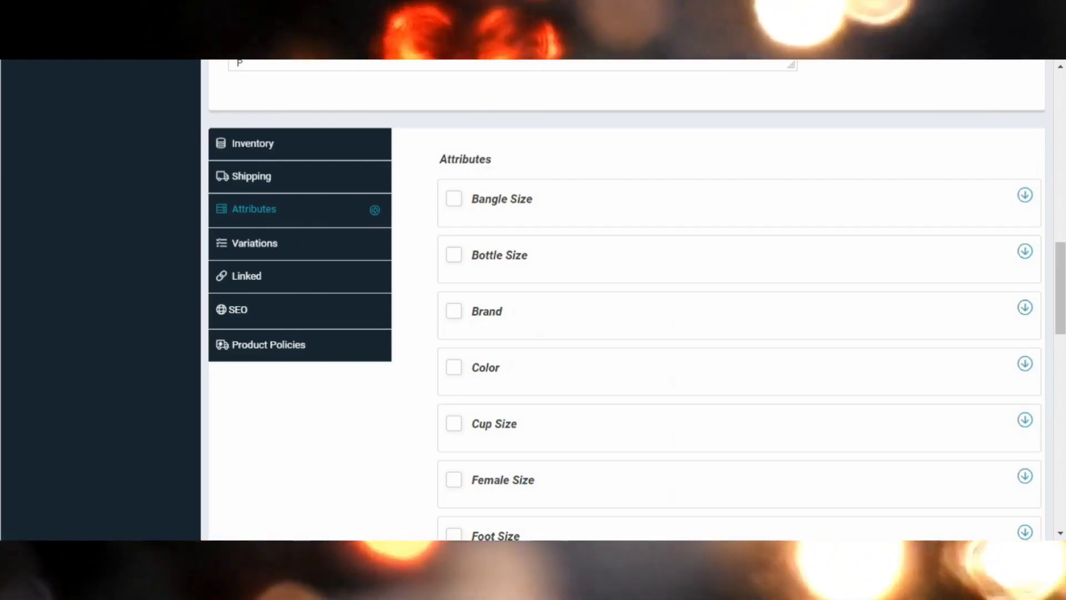
scroll(628, 300, down, 2)
scroll(628, 300, down, 6)
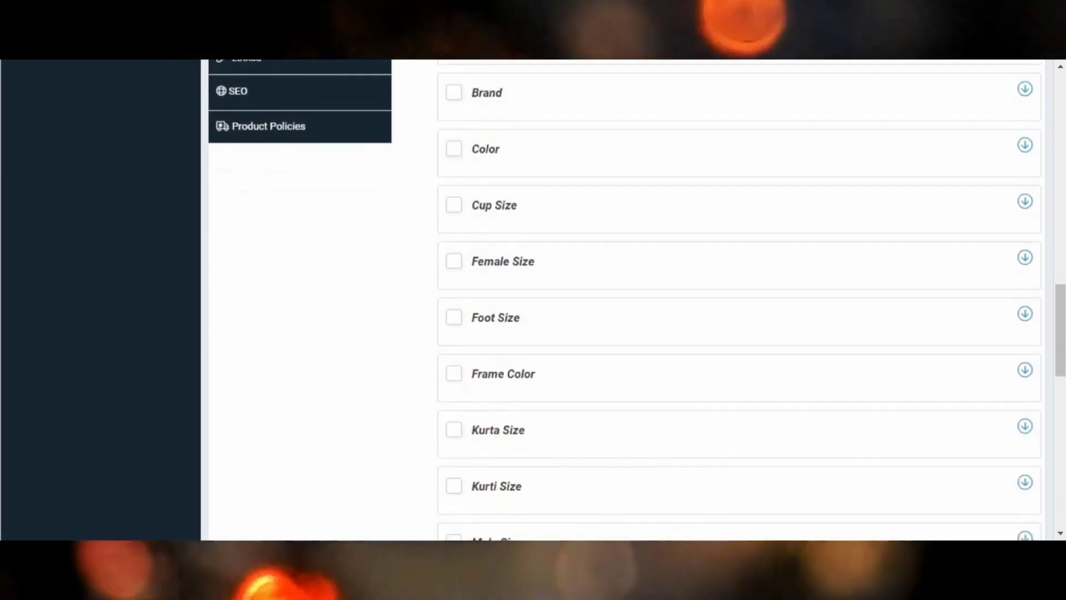
scroll(557, 352, down, 4)
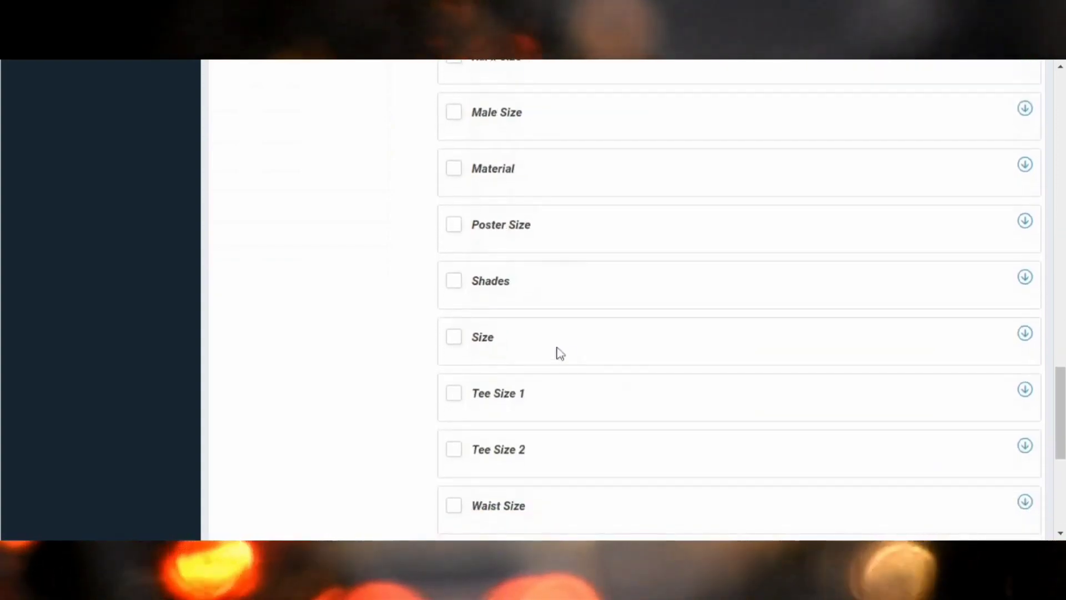
click(455, 338)
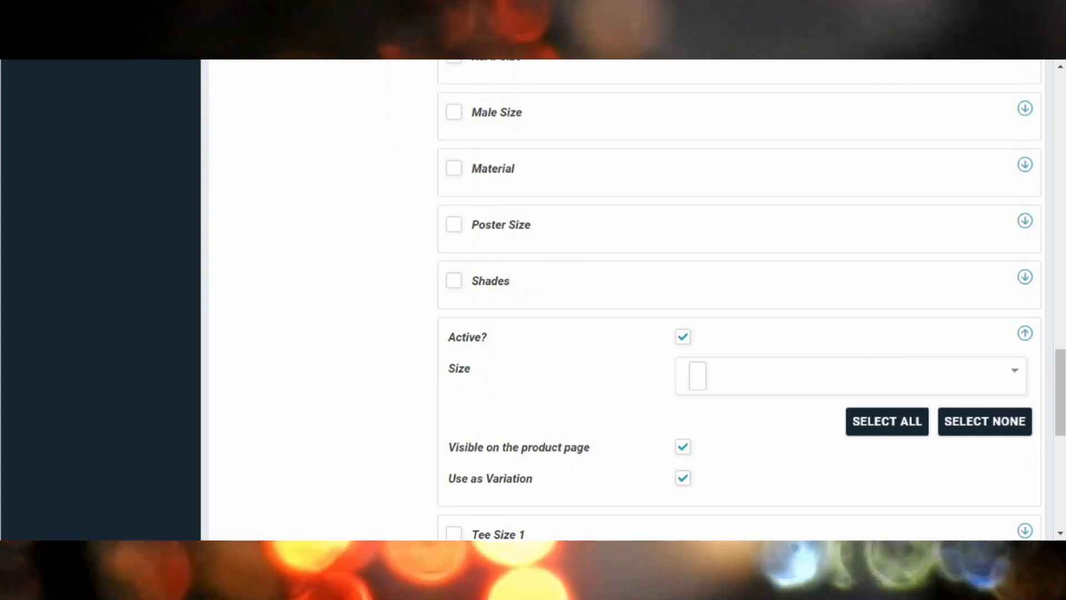
Assign all available sizes, from XS to XXXL, to the Size attribute
click(849, 376)
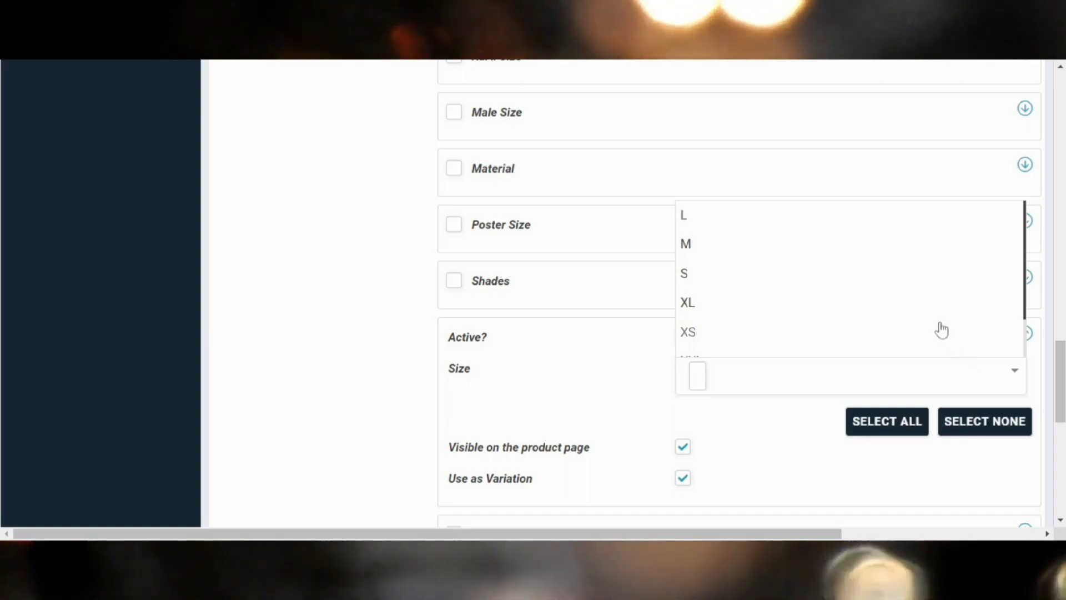
scroll(941, 330, down, 2)
scroll(942, 330, up, 2)
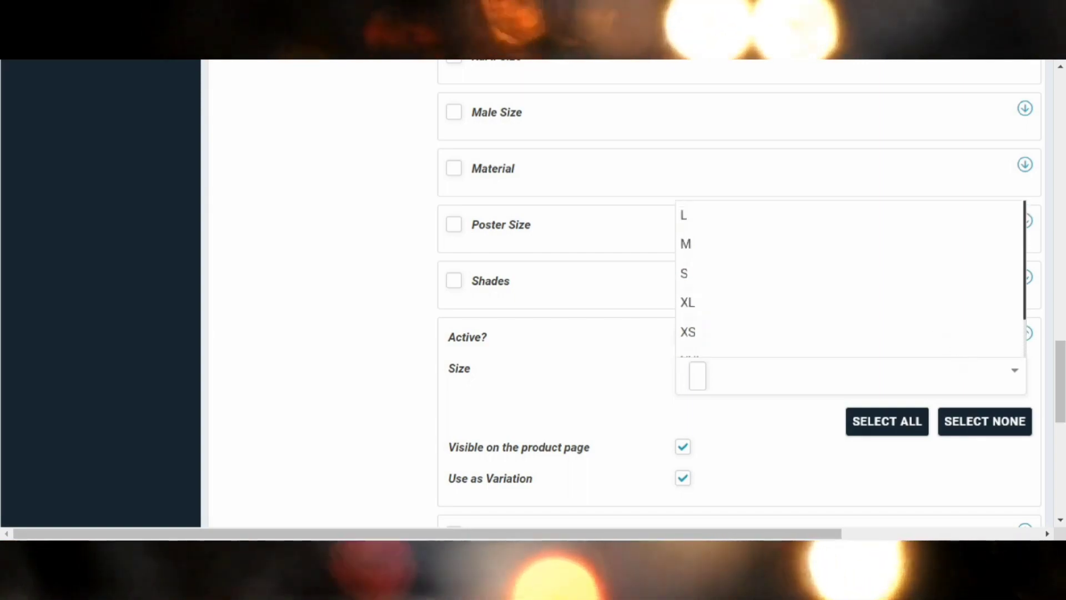
click(963, 371)
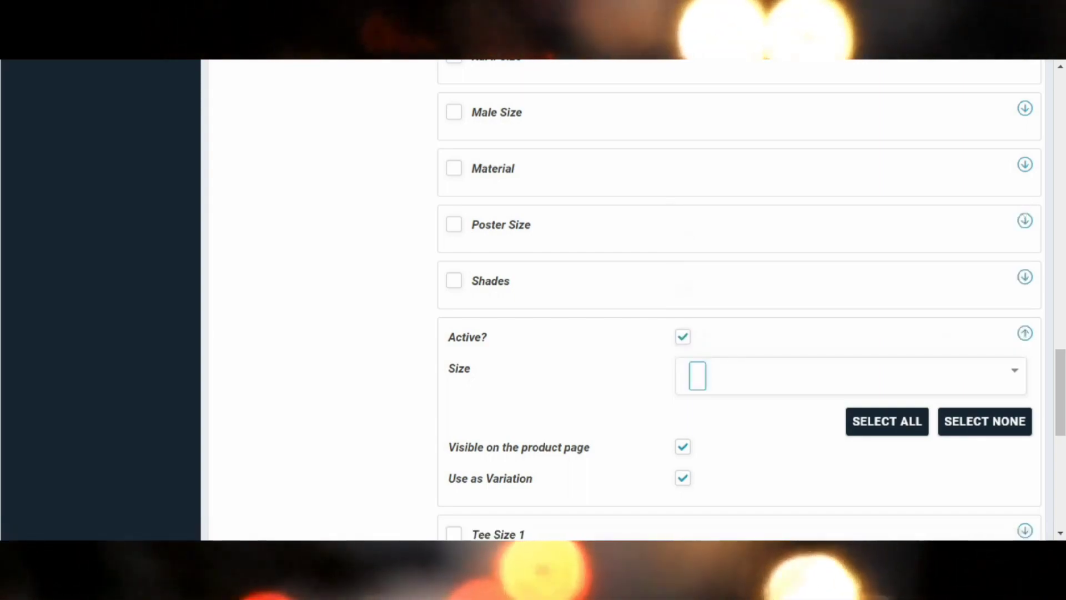
click(917, 423)
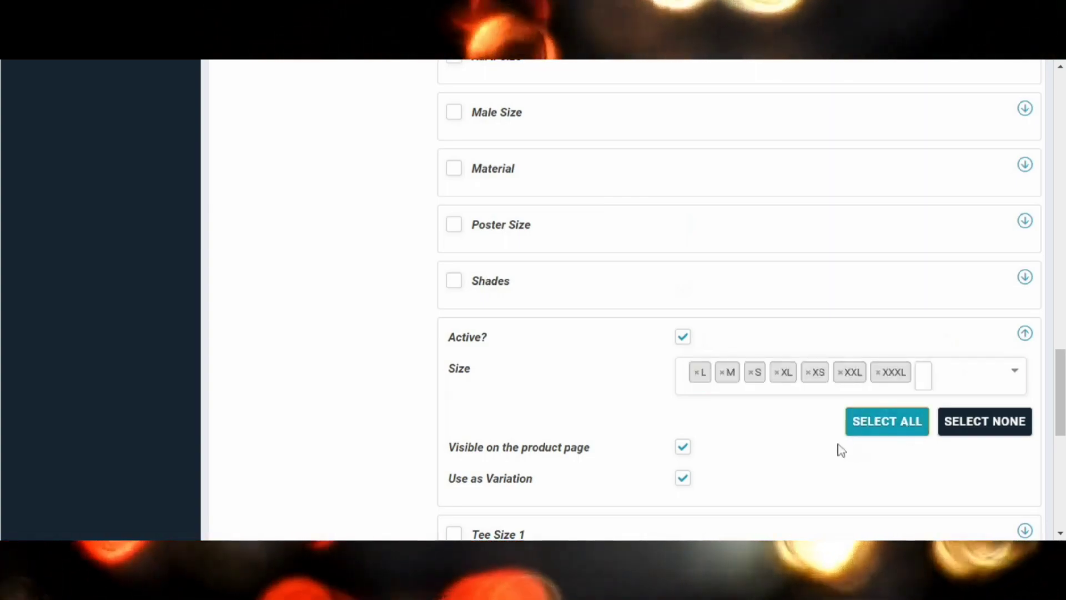
Turn off the Size attribute's visibility on the product page and submit the product
scroll(795, 454, down, 1)
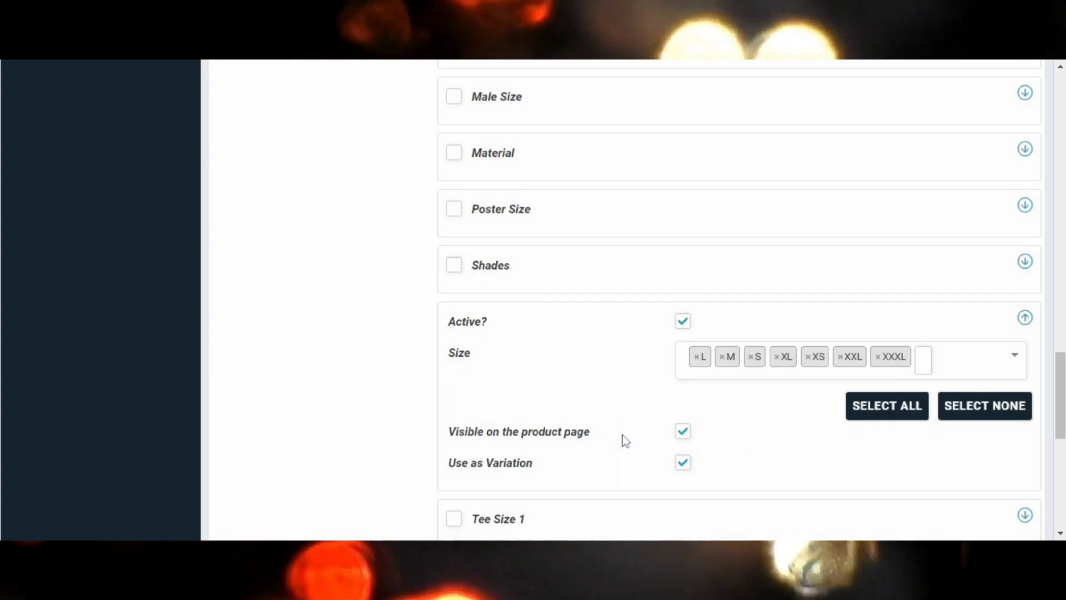
click(680, 433)
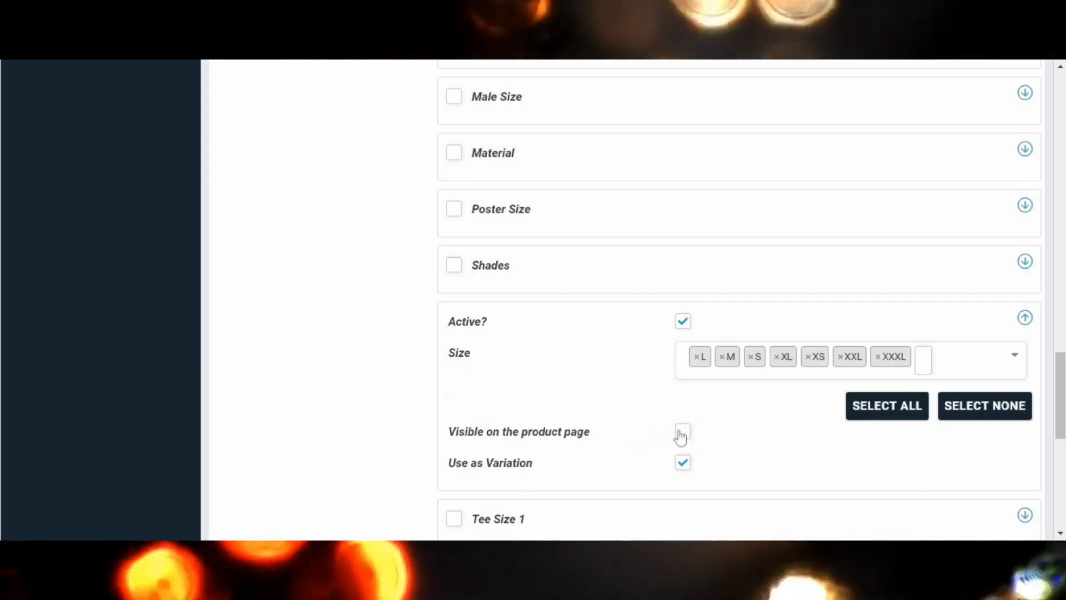
scroll(679, 436, down, 9)
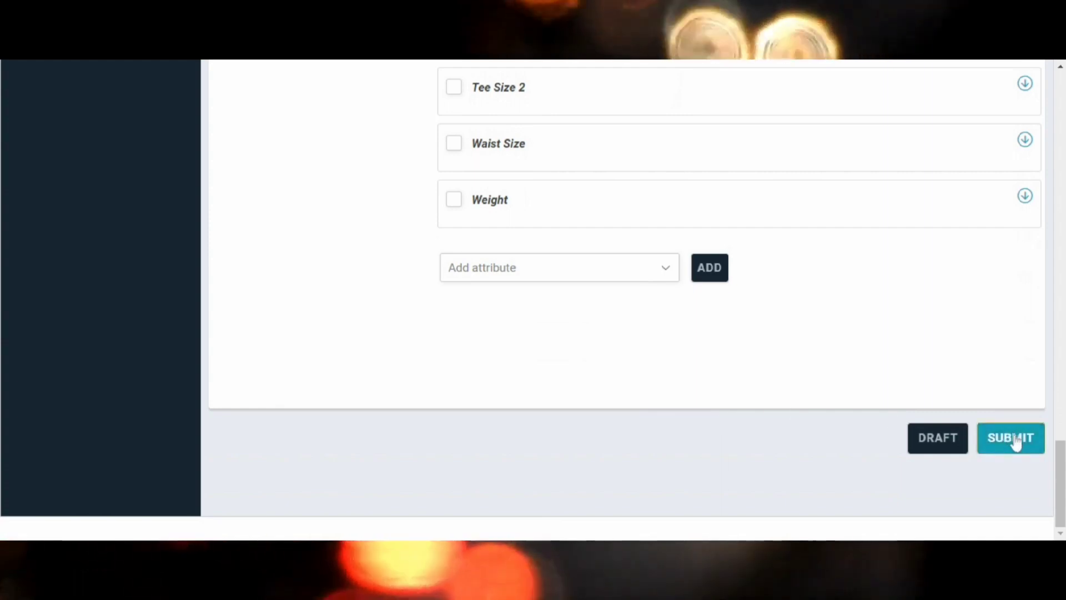
click(1015, 441)
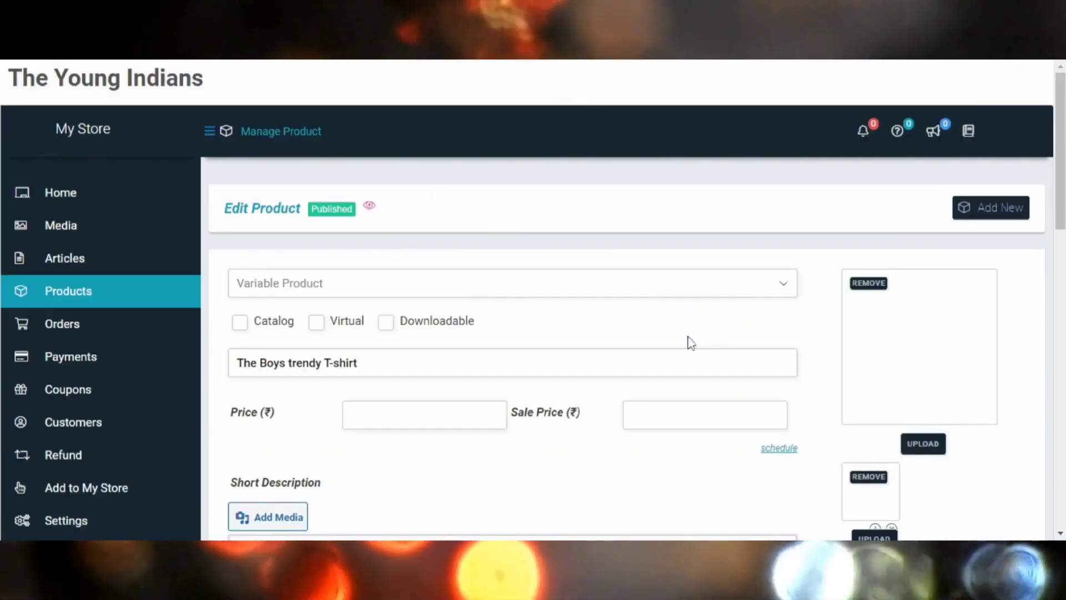
Open the submitted product's variation settings and expand the details of the existing variation
scroll(682, 342, down, 2)
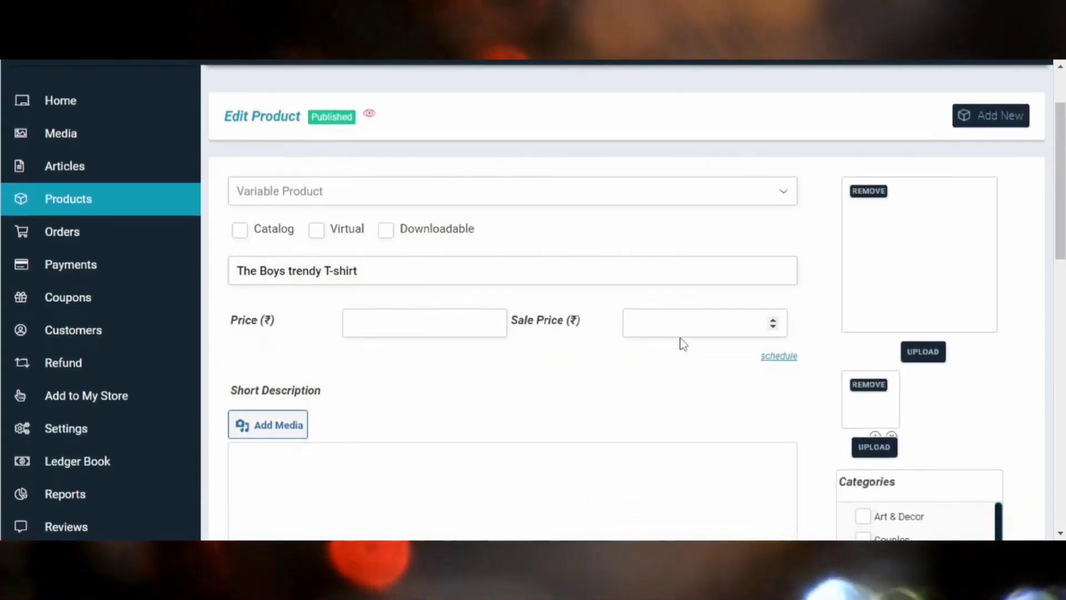
scroll(682, 343, down, 15)
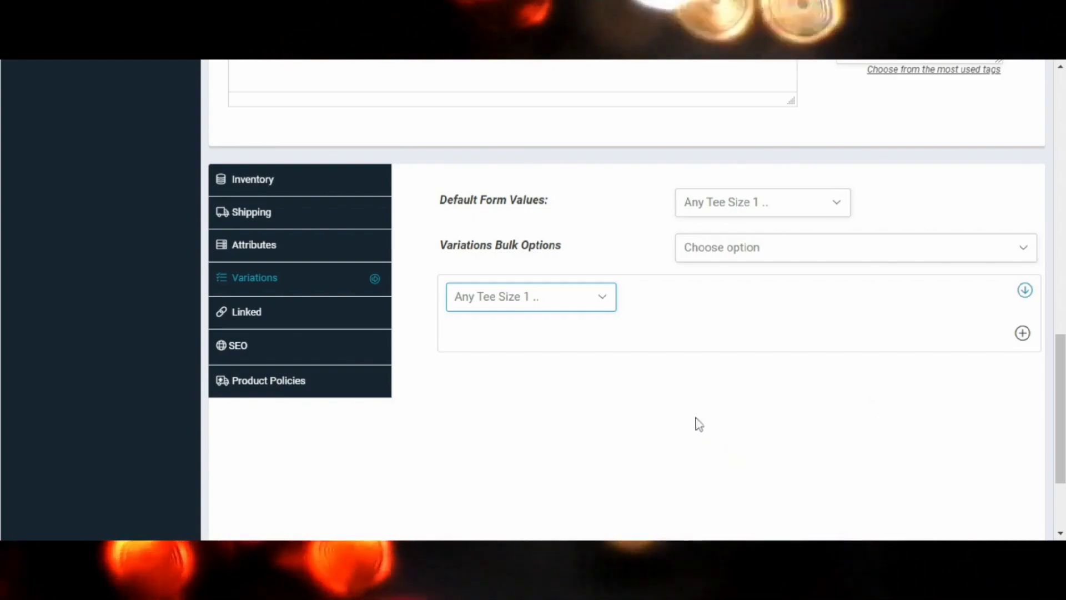
click(707, 215)
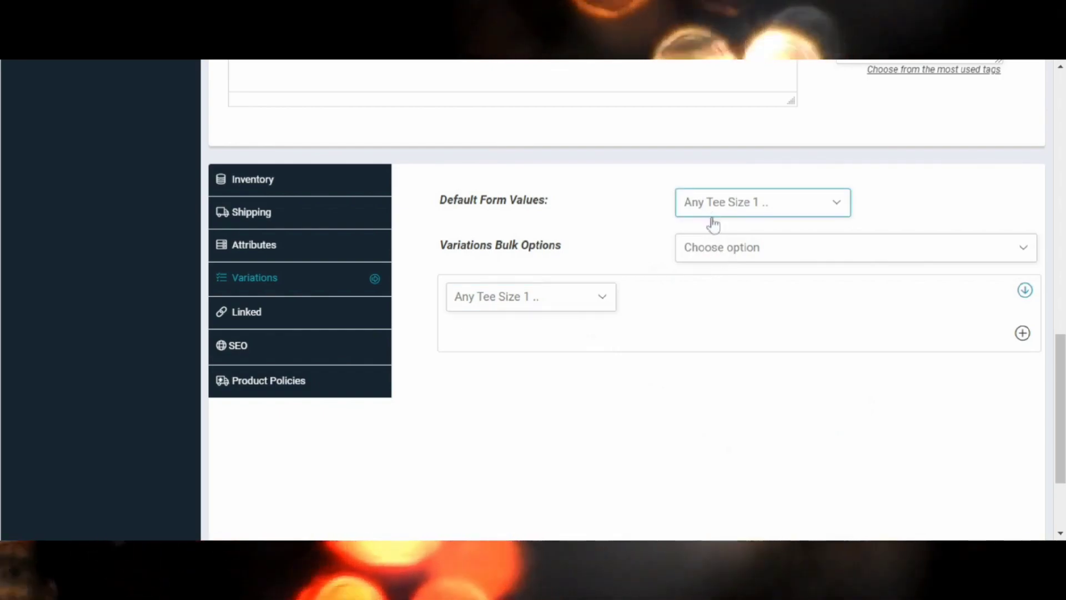
click(1025, 290)
scroll(633, 365, down, 1)
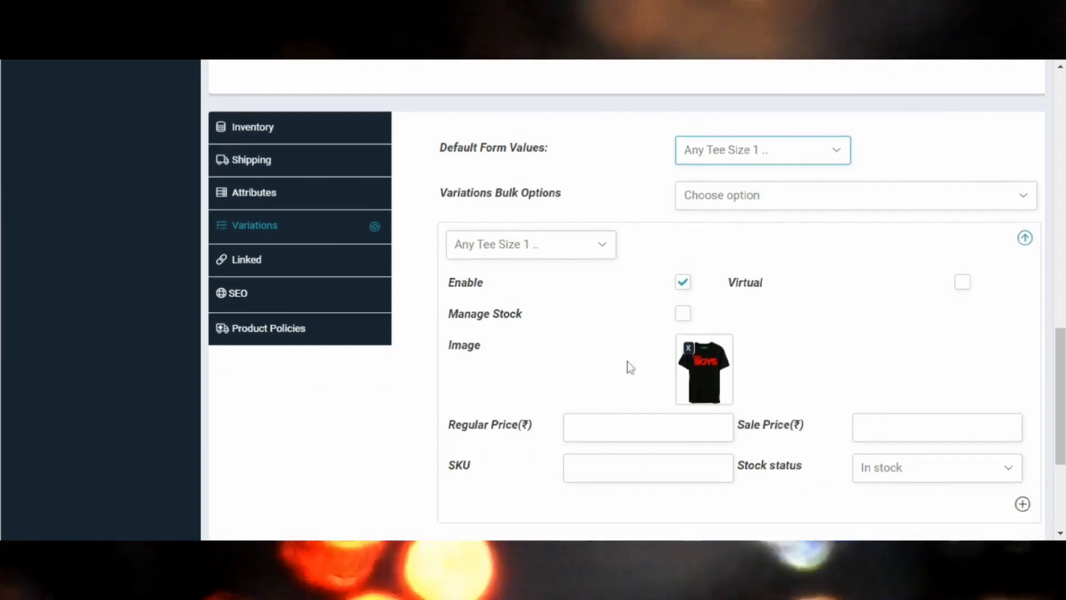
Set the first variation's regular price to ₹549 and its sale price to ₹349, keeping any Tee Size 1
click(507, 250)
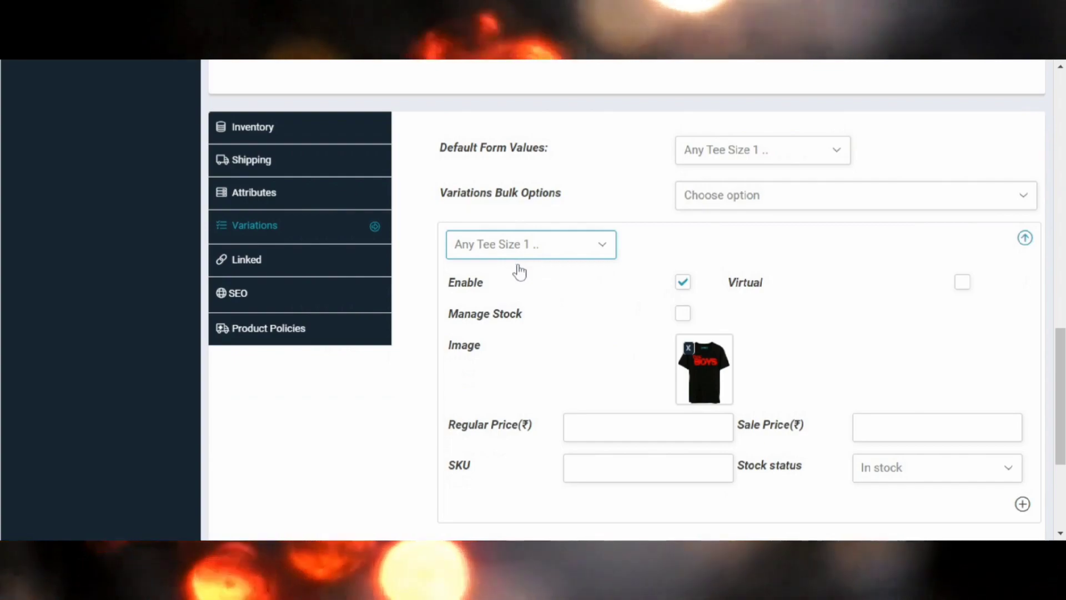
scroll(559, 326, down, 1)
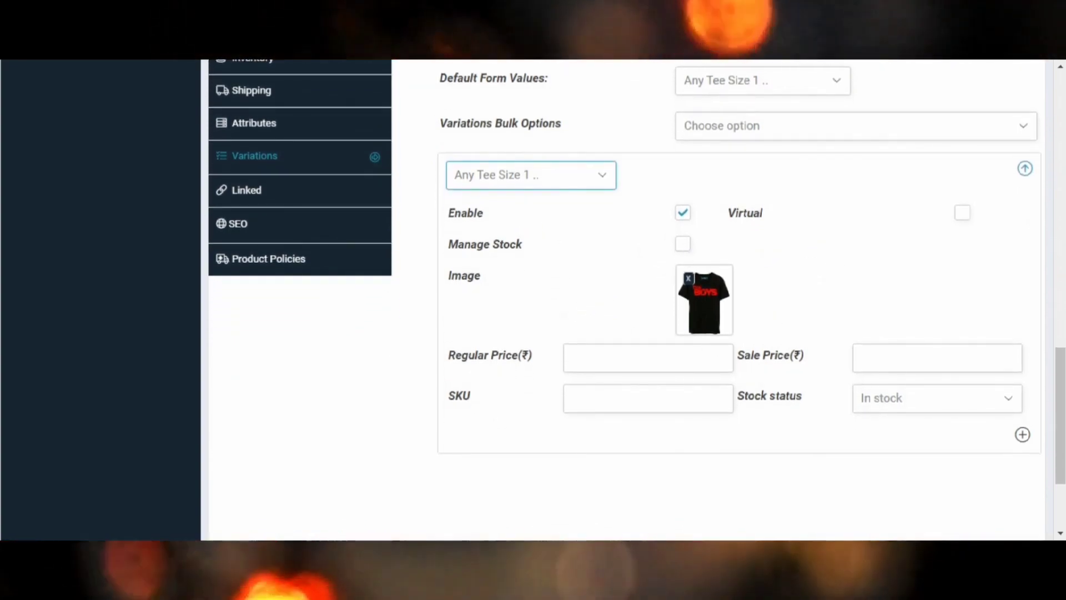
scroll(637, 300, down, 1)
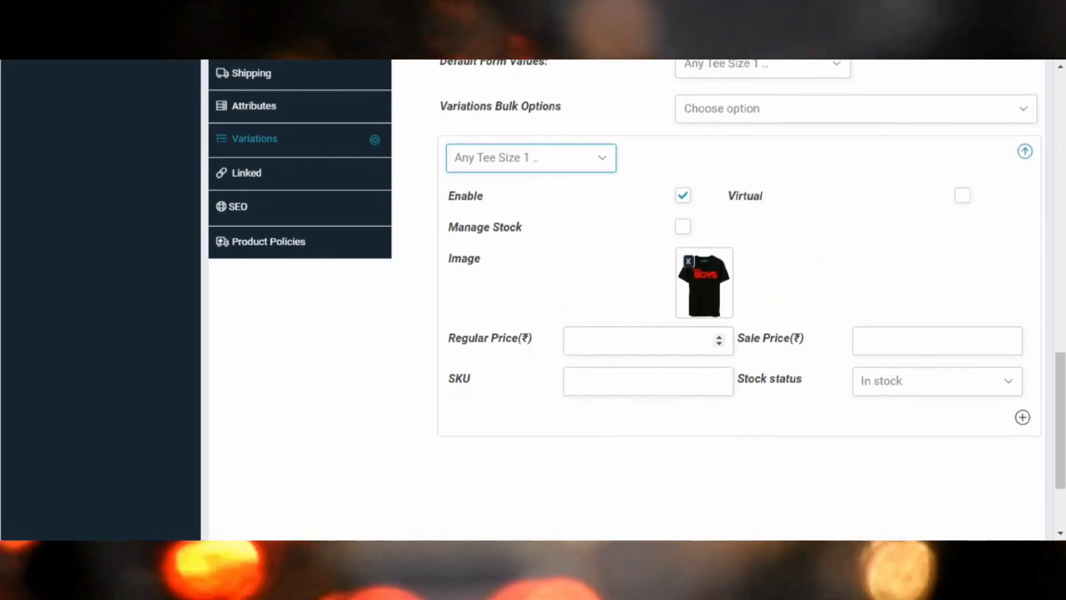
click(637, 341)
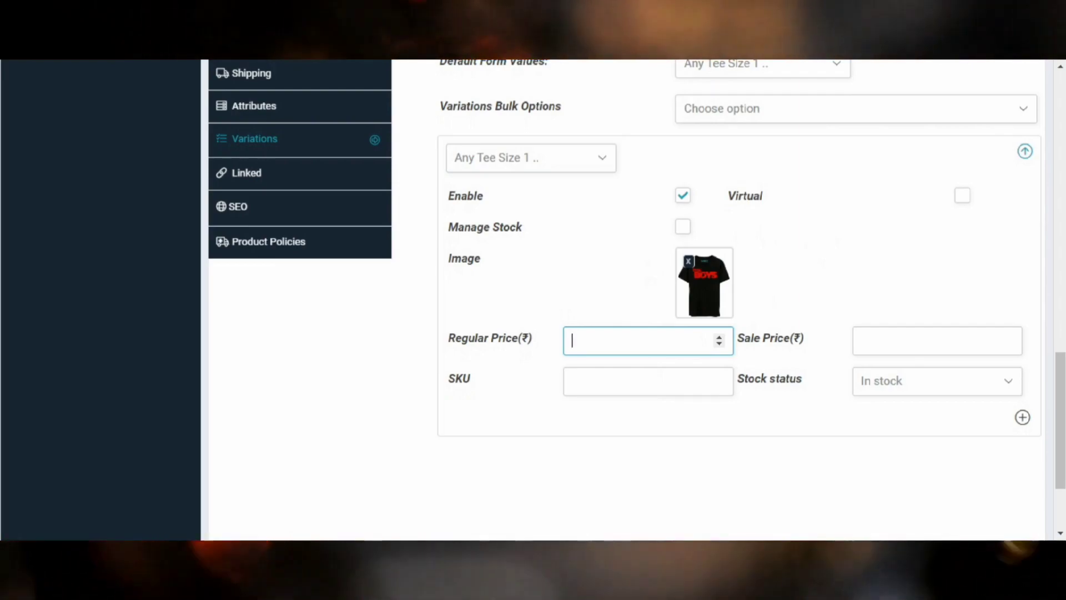
text(549)
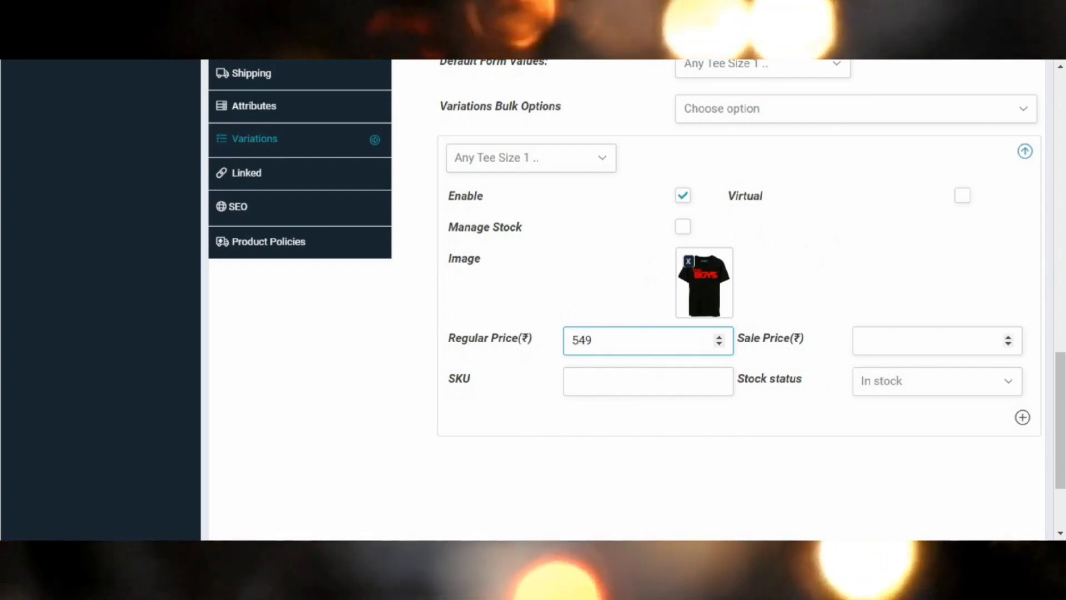
click(933, 341)
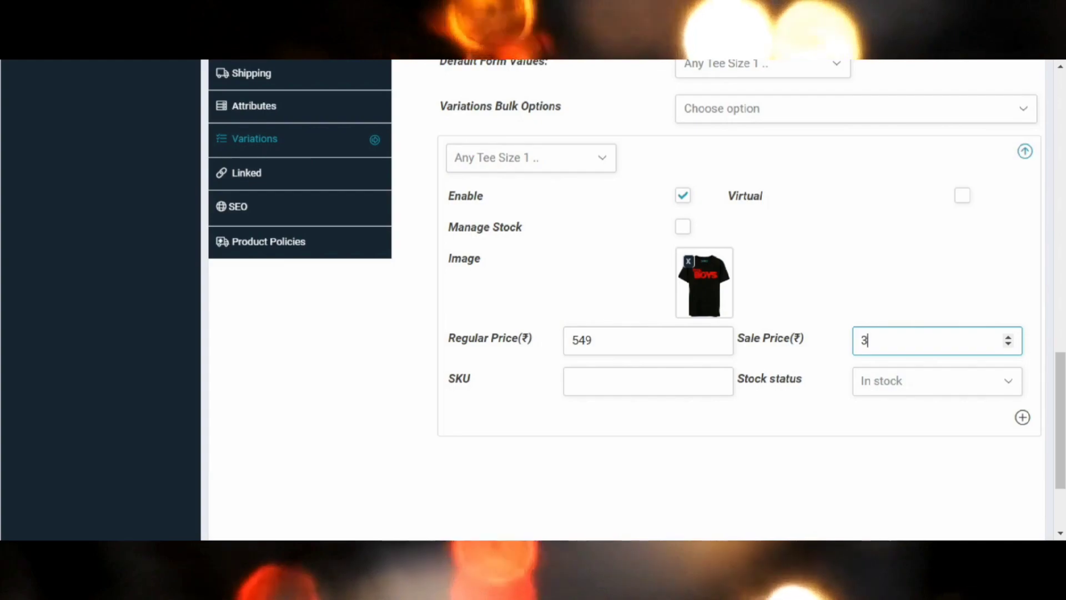
text(49)
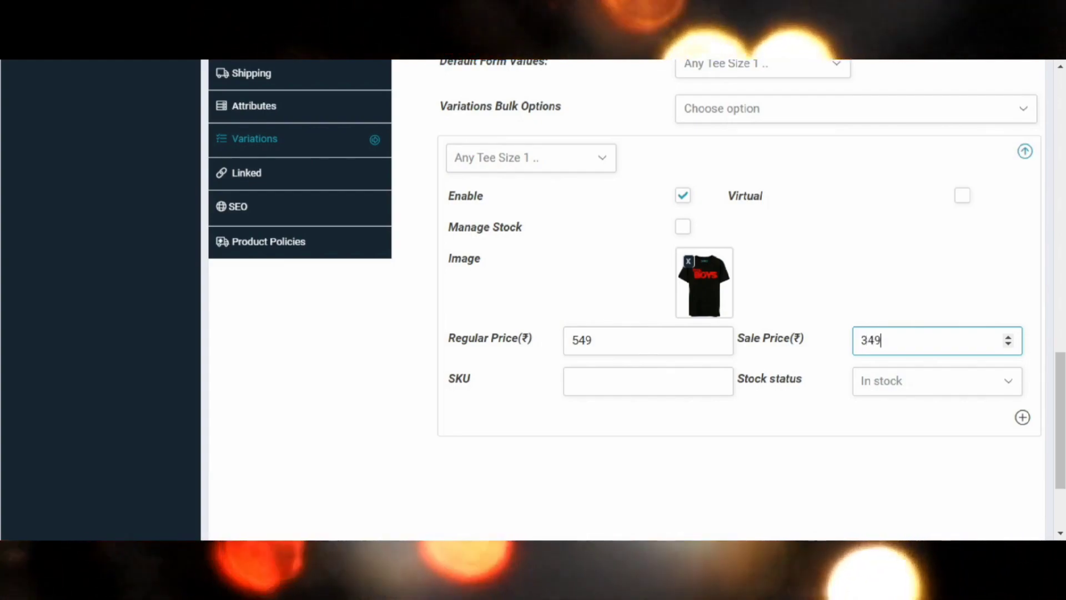
scroll(673, 426, down, 1)
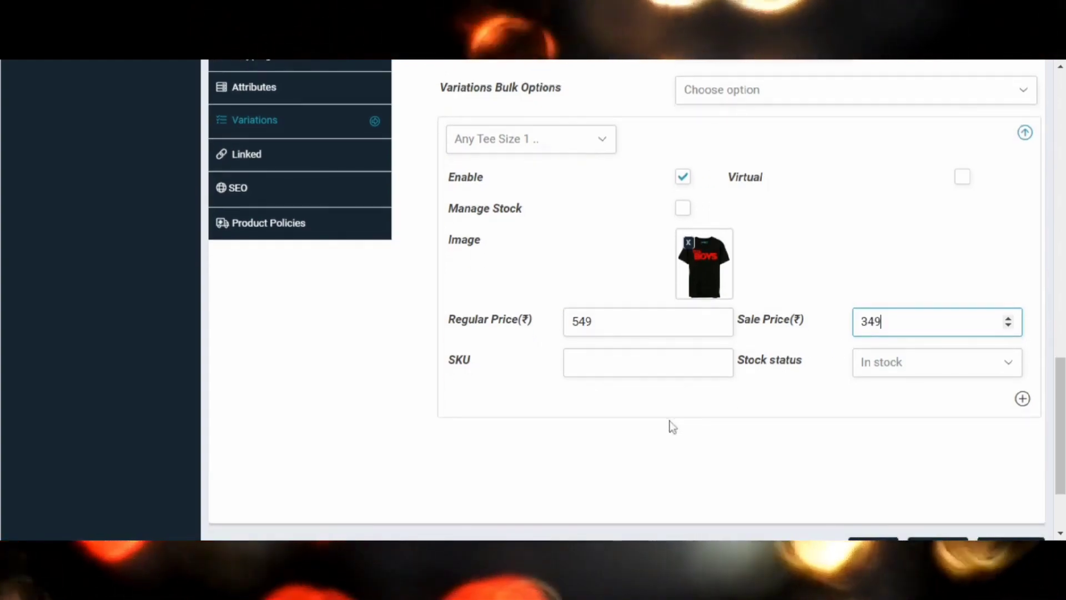
Add a second variation to the product and set its Tee Size 1 to XXL
click(579, 141)
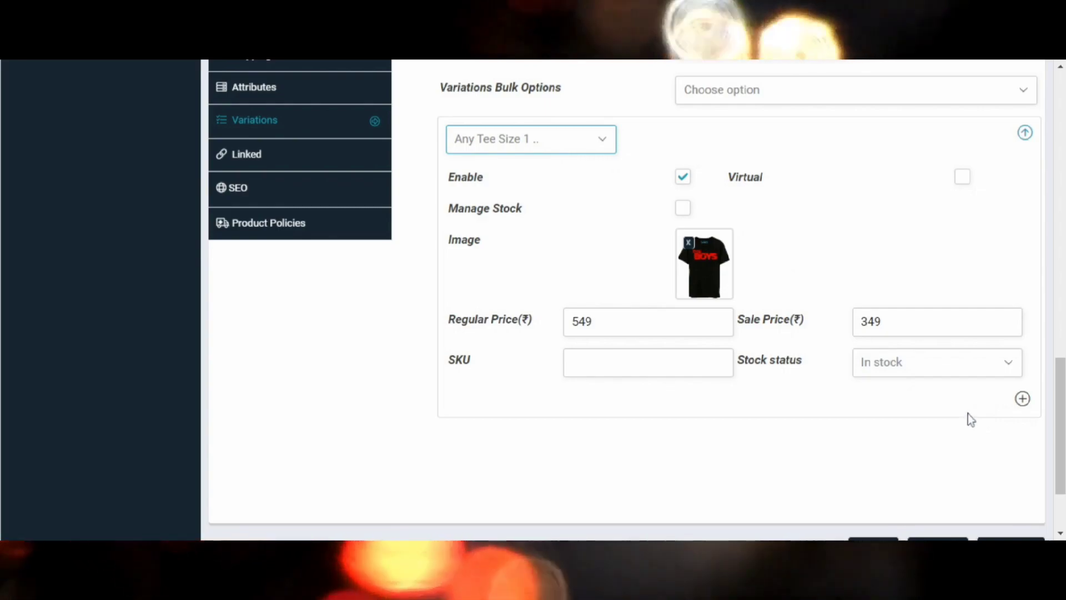
click(1023, 400)
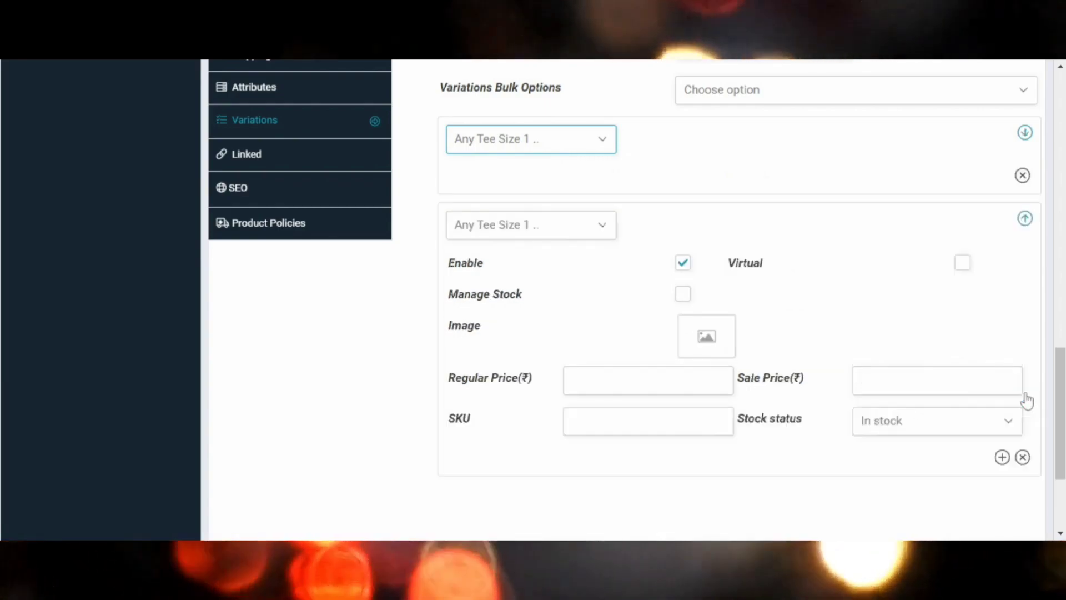
click(538, 239)
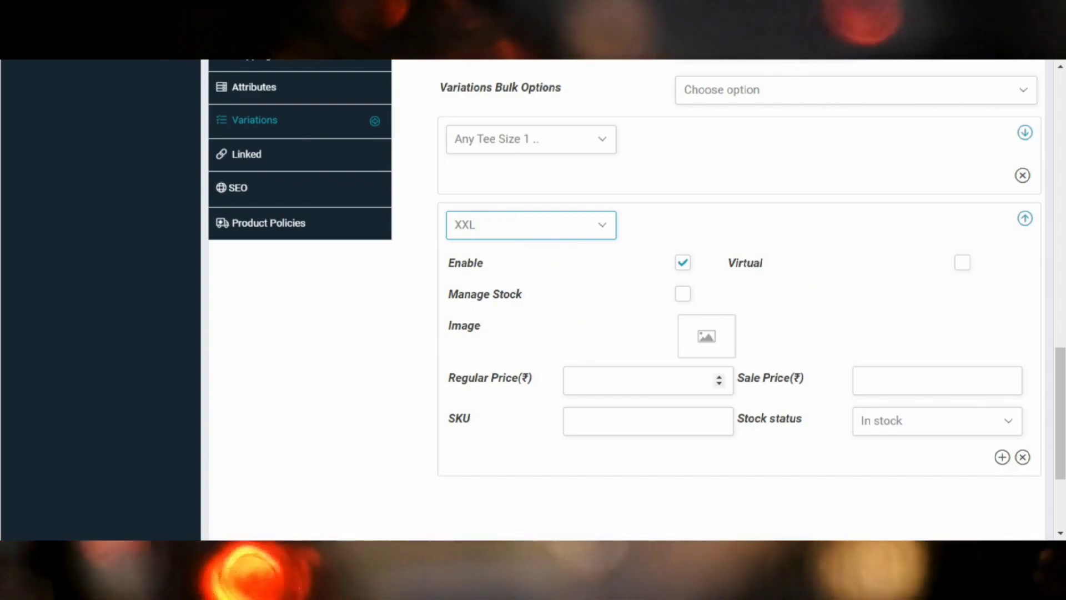
Set the XXL variation's regular price to ₹649 and its sale price to ₹449, and submit the product
click(649, 381)
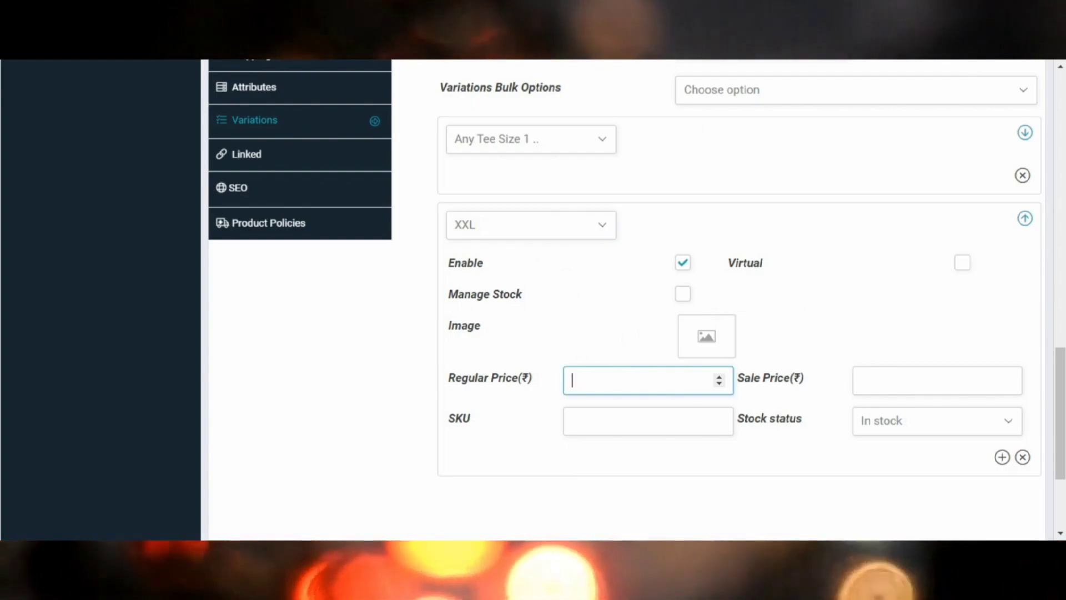
scroll(626, 300, down, 1)
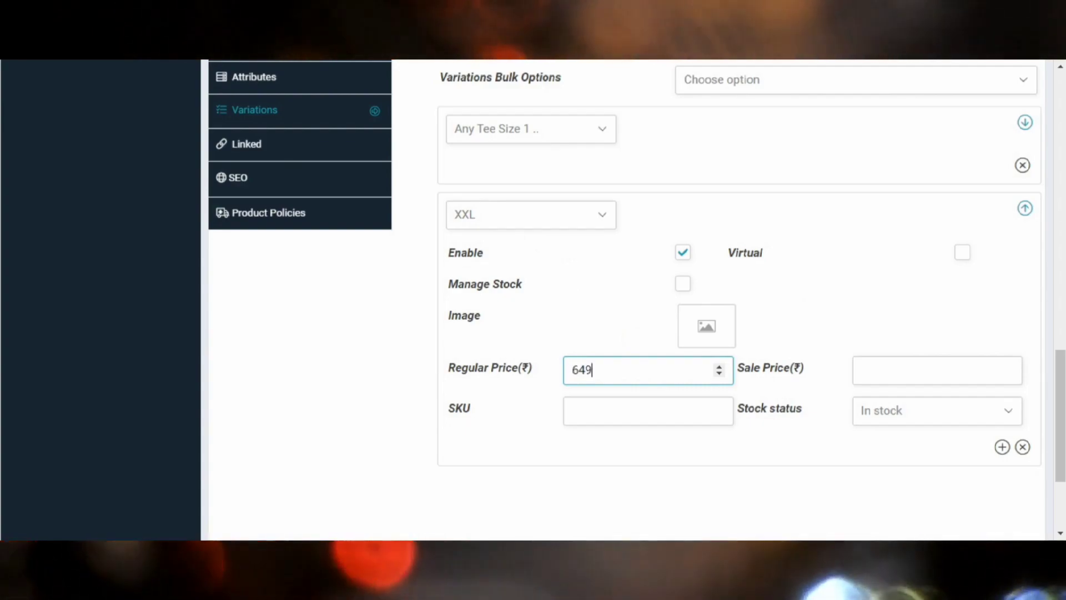
scroll(627, 299, up, 1)
click(938, 432)
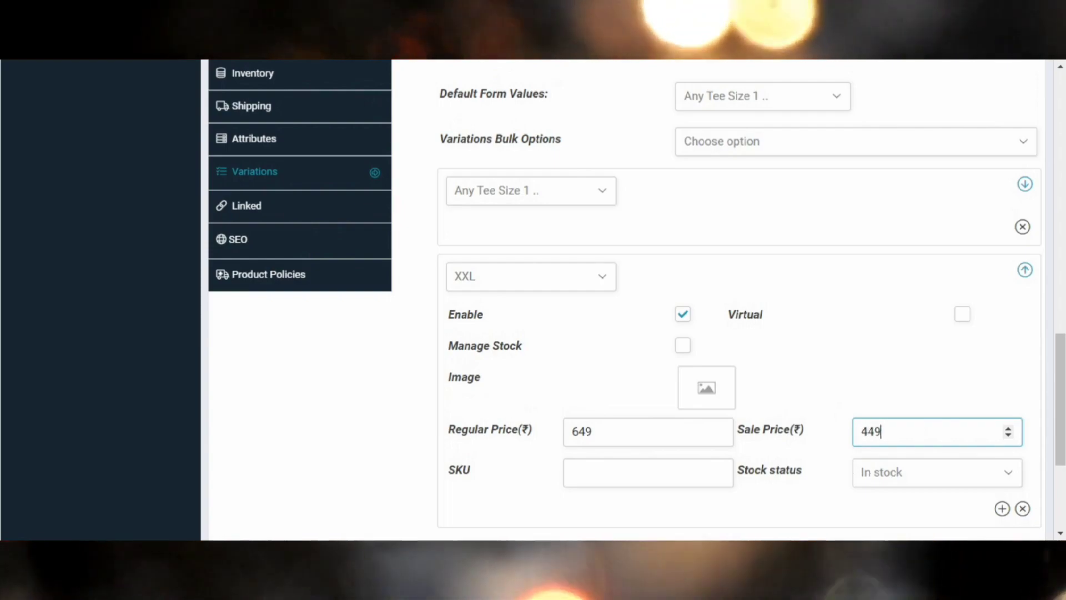
scroll(627, 299, down, 4)
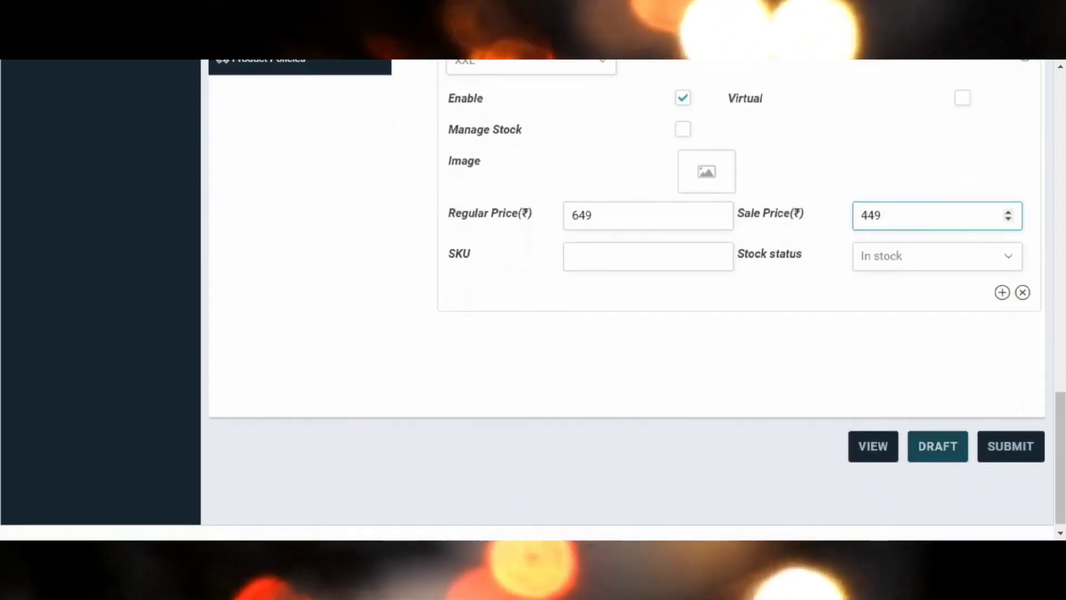
click(1037, 448)
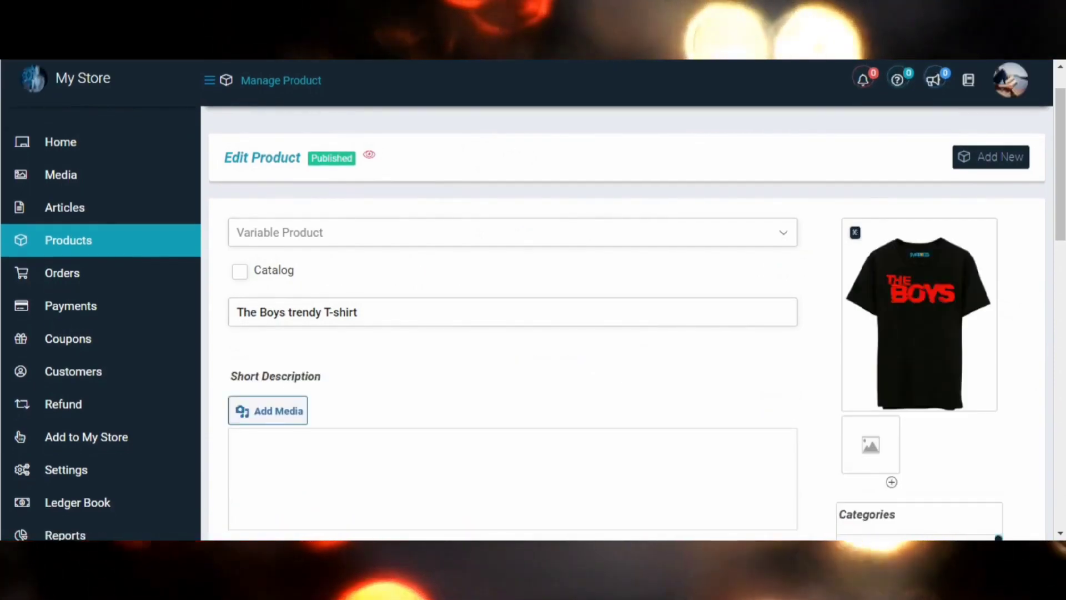
Set the product's SEO focus keyword to "tshirt, the boys tshirt" and its meta description to "The Boys trendy T-shirt"
scroll(533, 300, down, 2)
scroll(533, 299, down, 10)
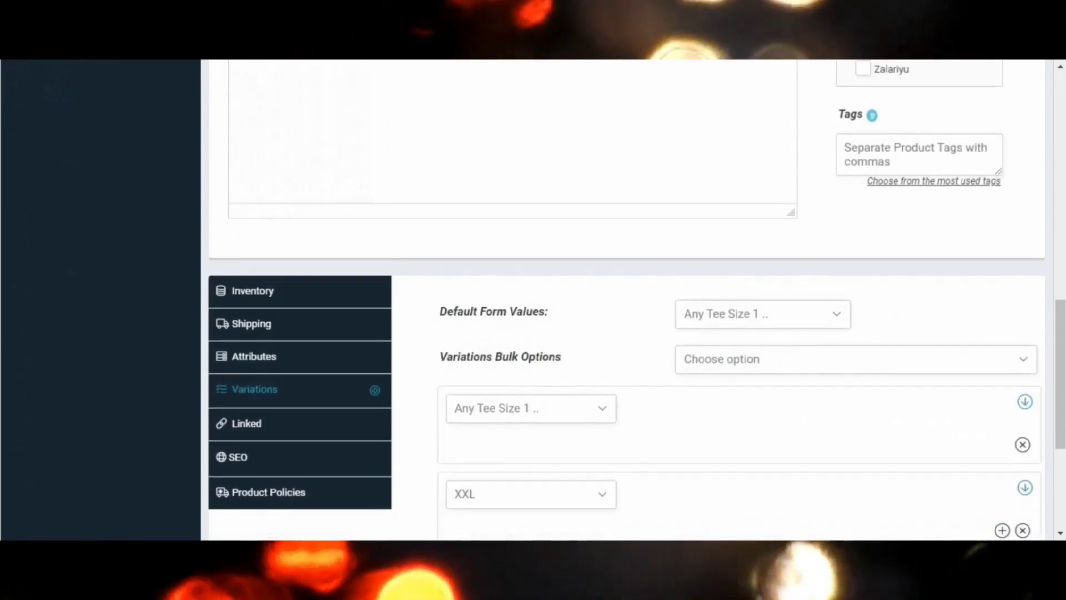
scroll(222, 187, down, 2)
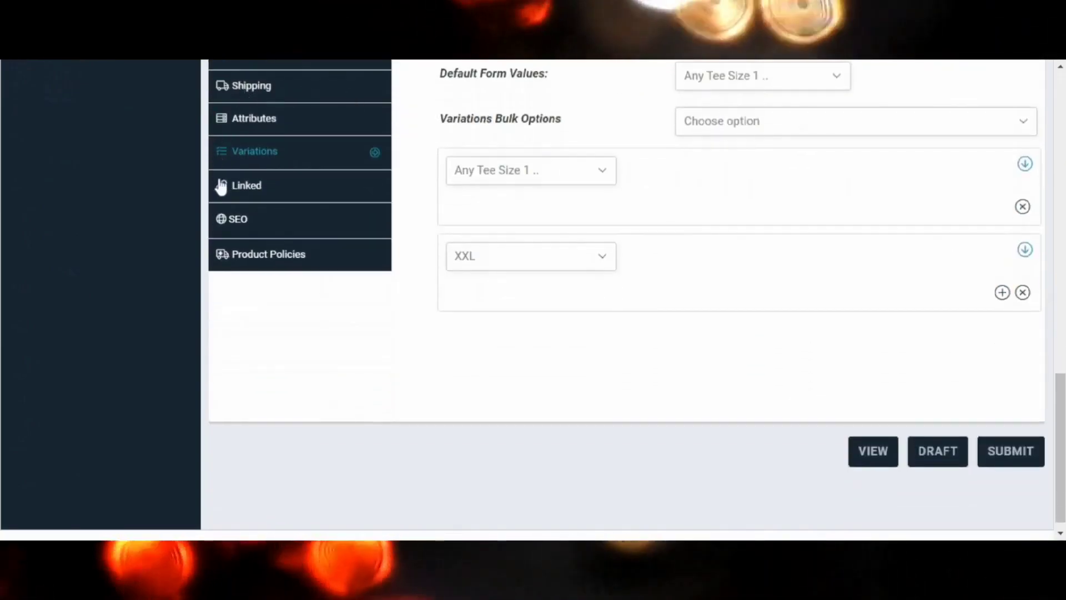
click(251, 223)
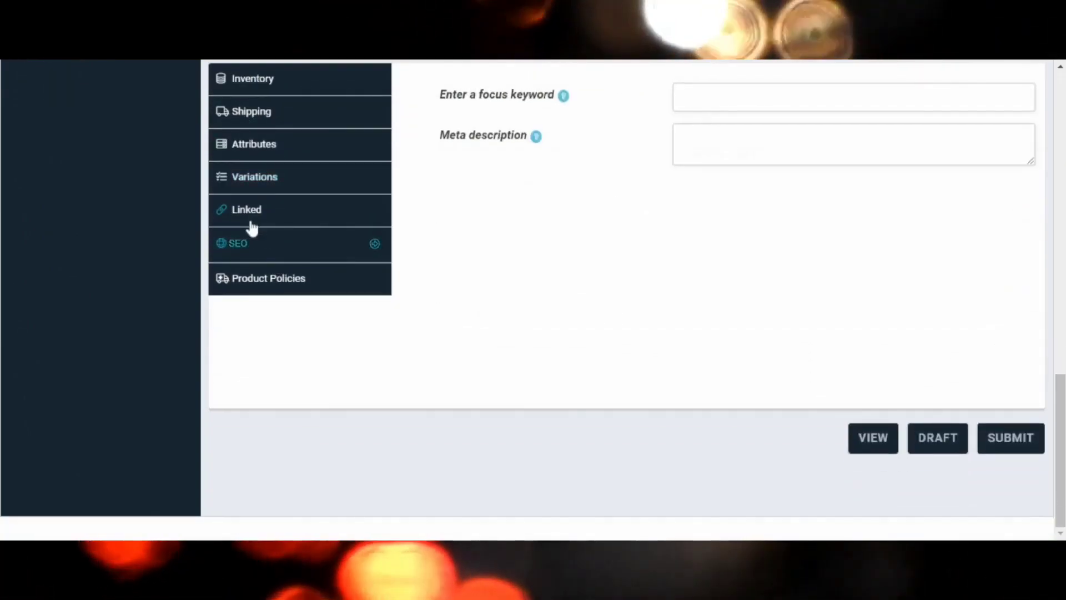
scroll(252, 228, up, 1)
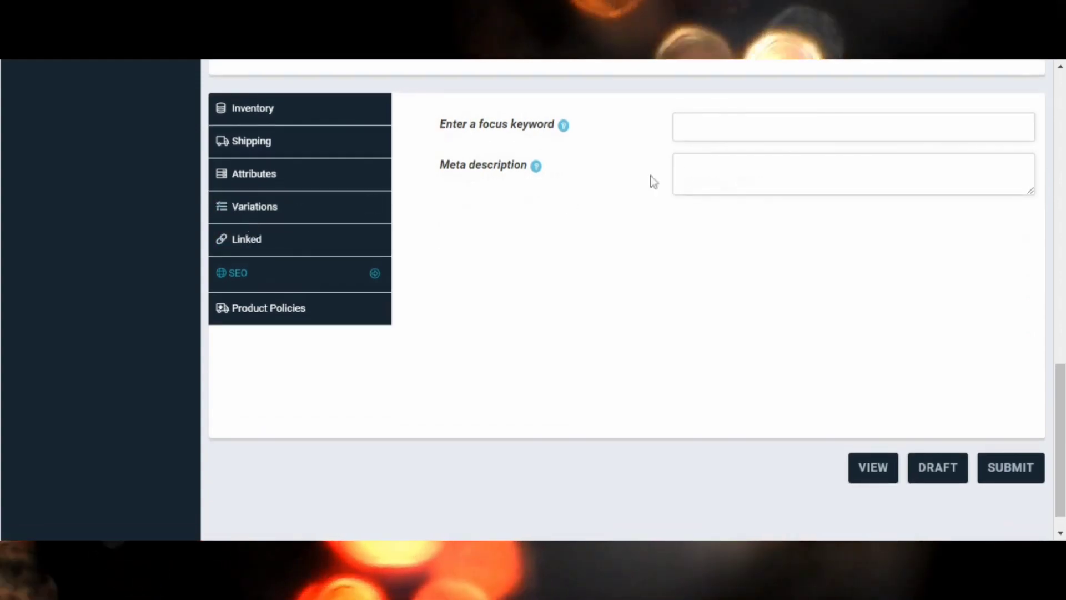
click(722, 128)
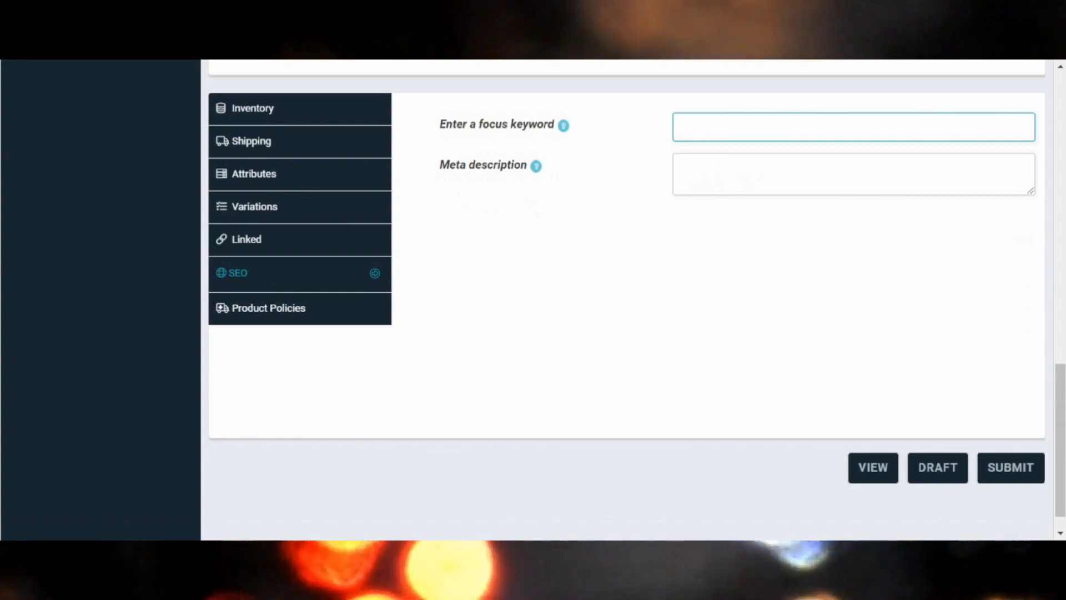
text(tshi)
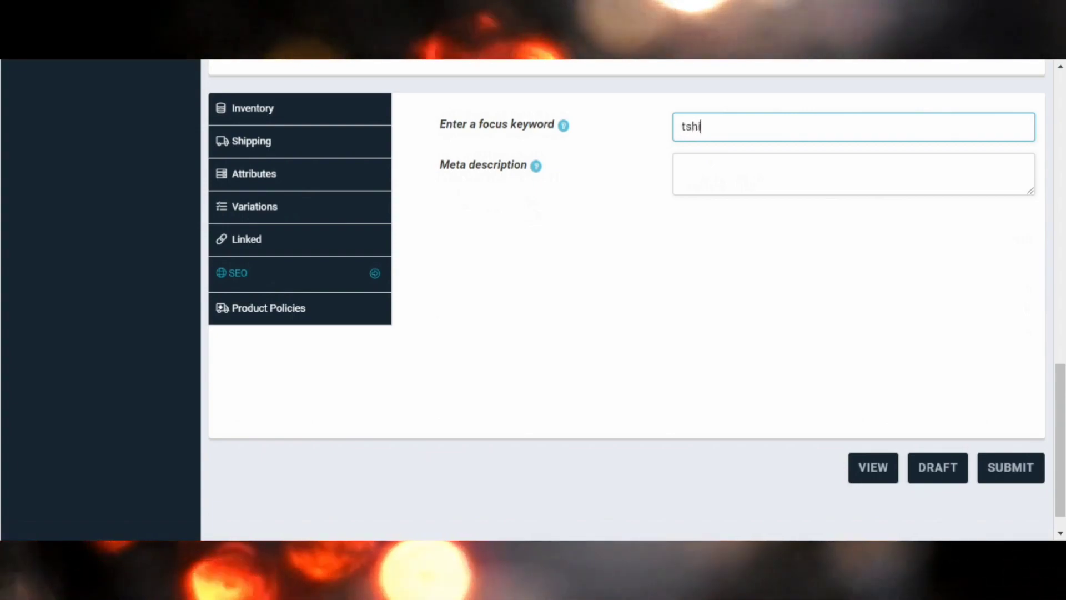
text(rt)
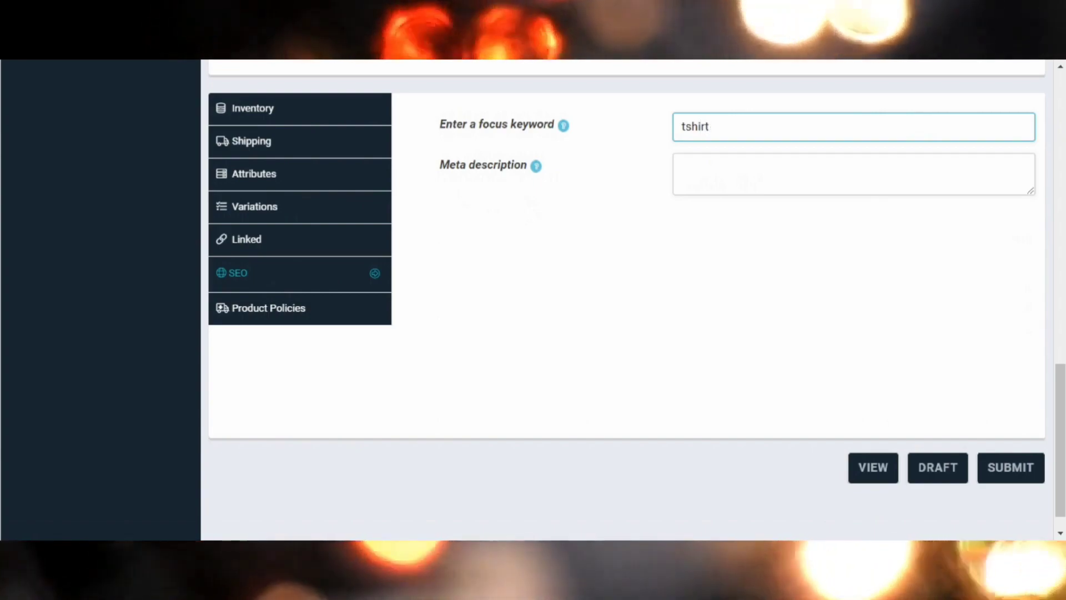
text(,)
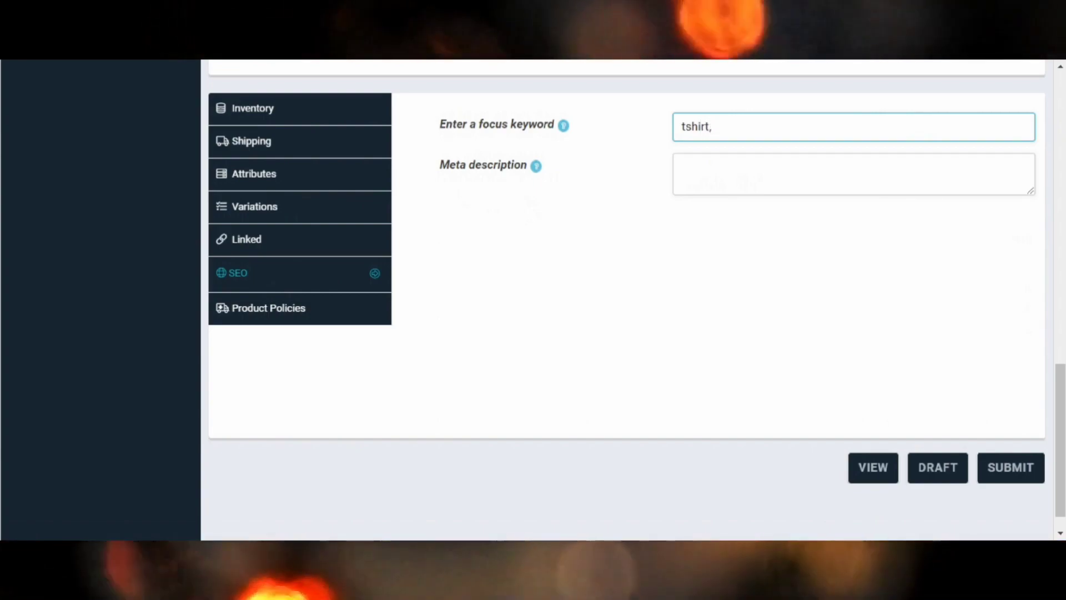
text( th)
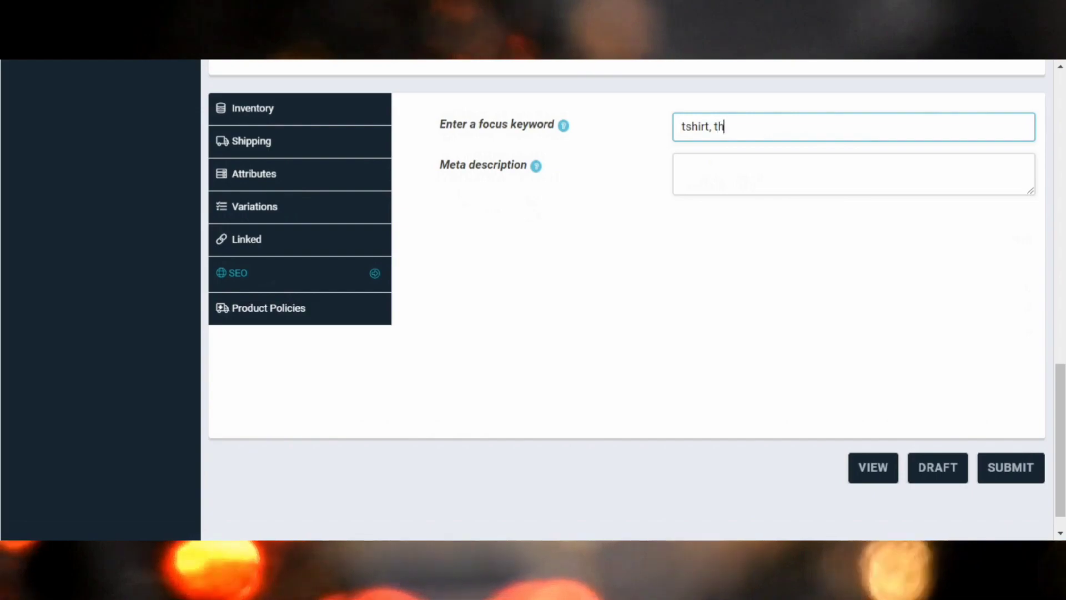
text(e boy)
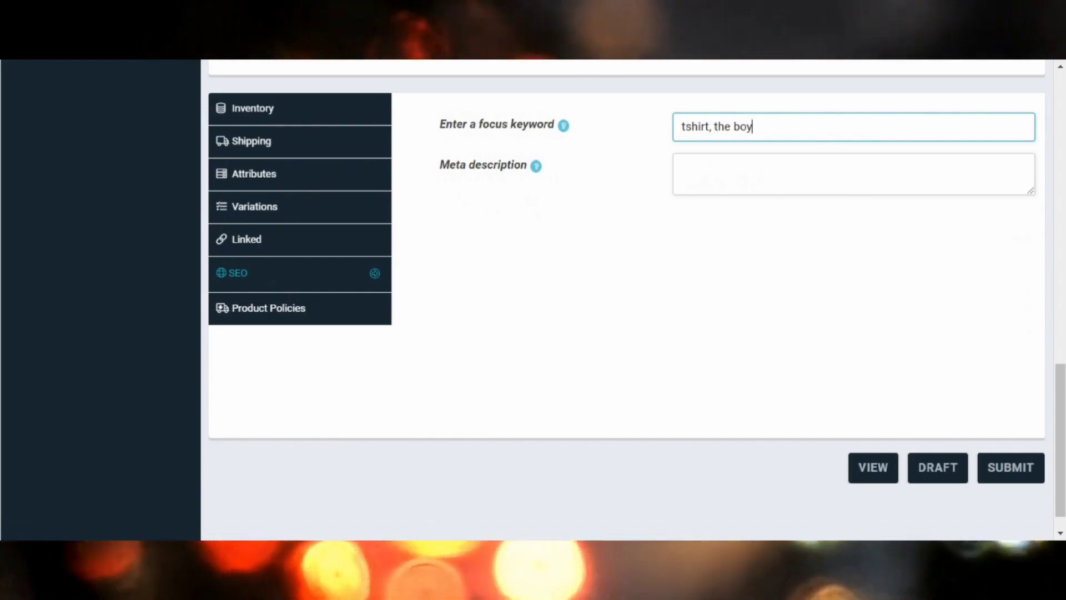
text(s tshirt)
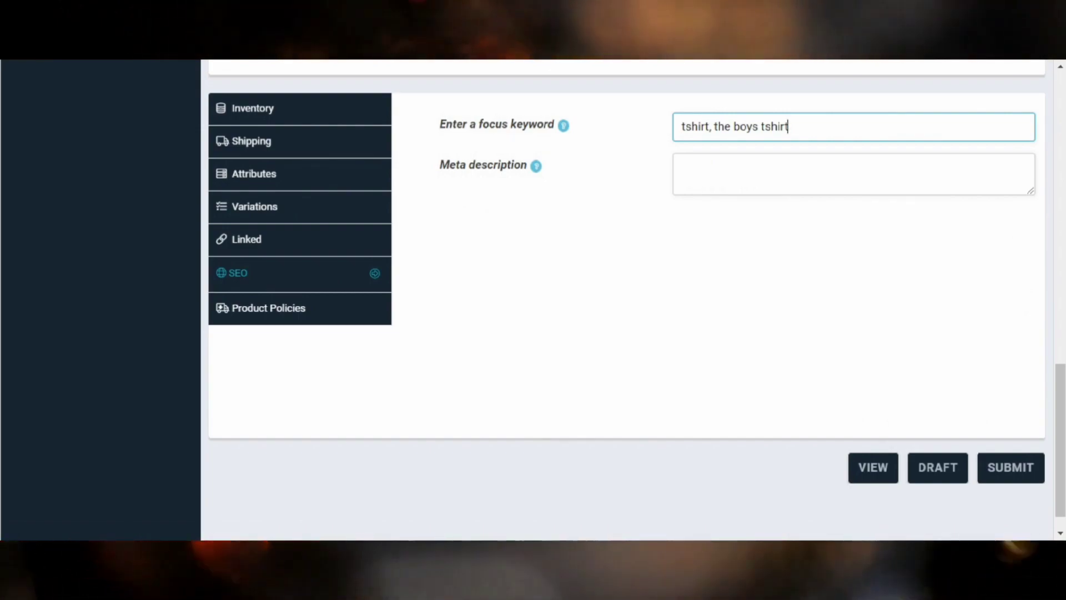
click(728, 170)
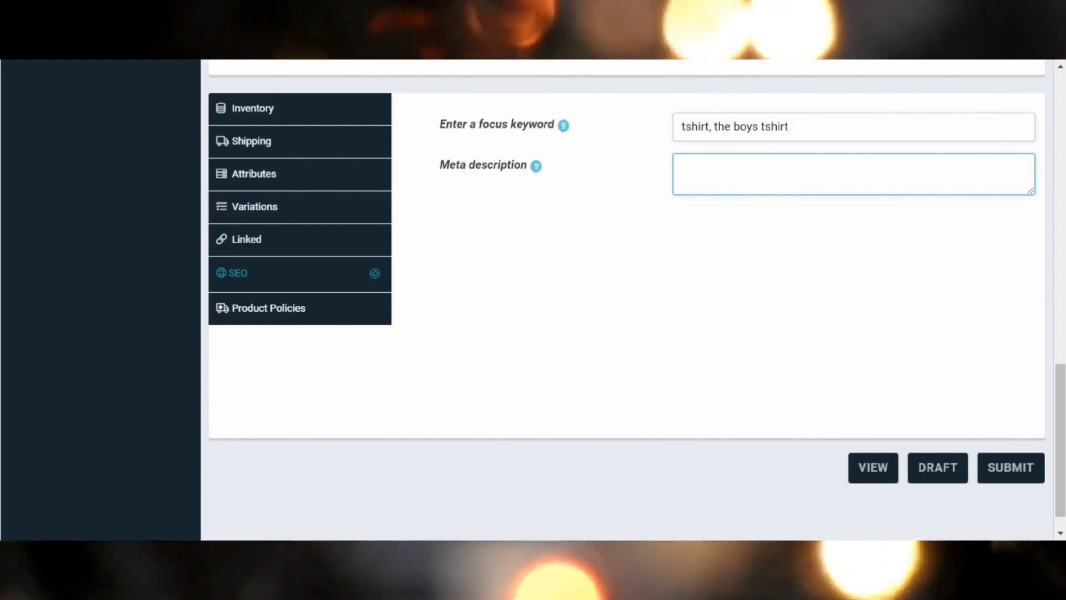
text(The Boys trendy T-shirt)
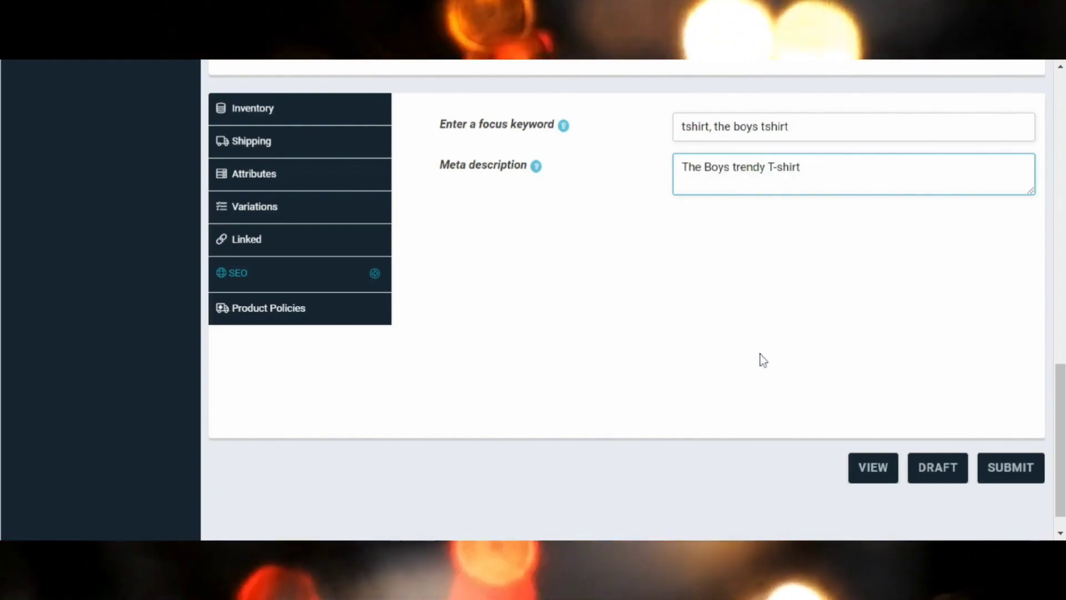
Open the product's policy settings and enable overriding of the policy fields
scroll(761, 356, down, 1)
click(265, 295)
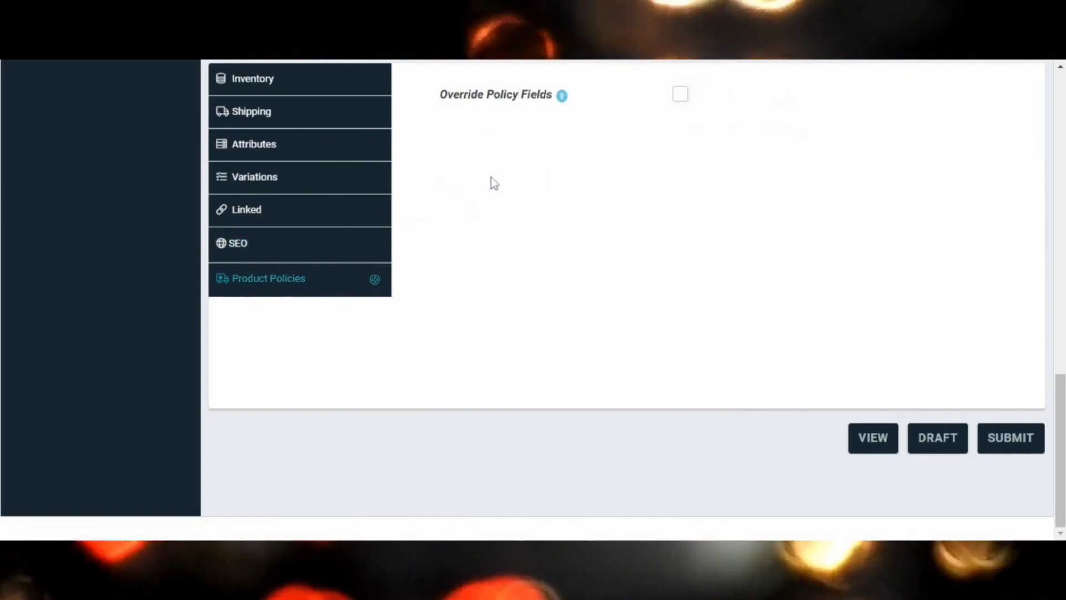
scroll(478, 180, up, 1)
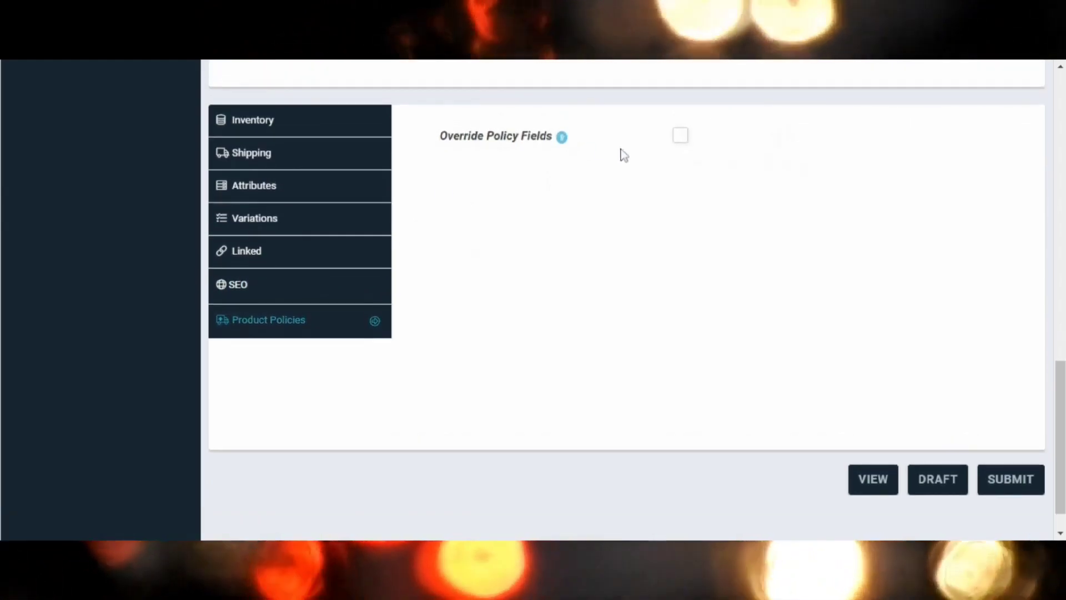
click(678, 140)
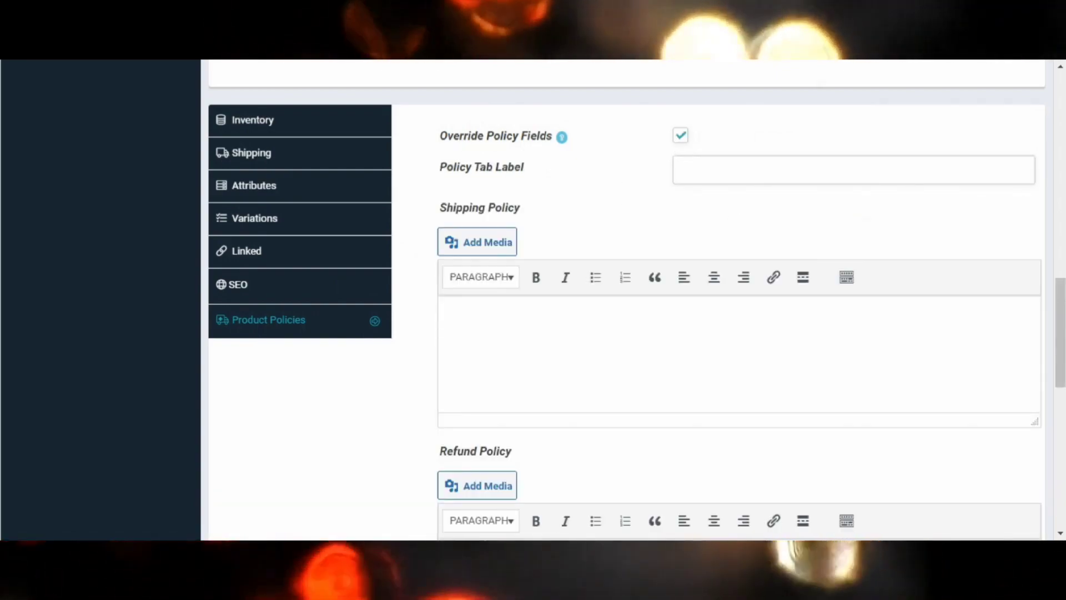
Enter "shipping usually takes 5 to 6 days" as the product's shipping policy
scroll(738, 245, down, 1)
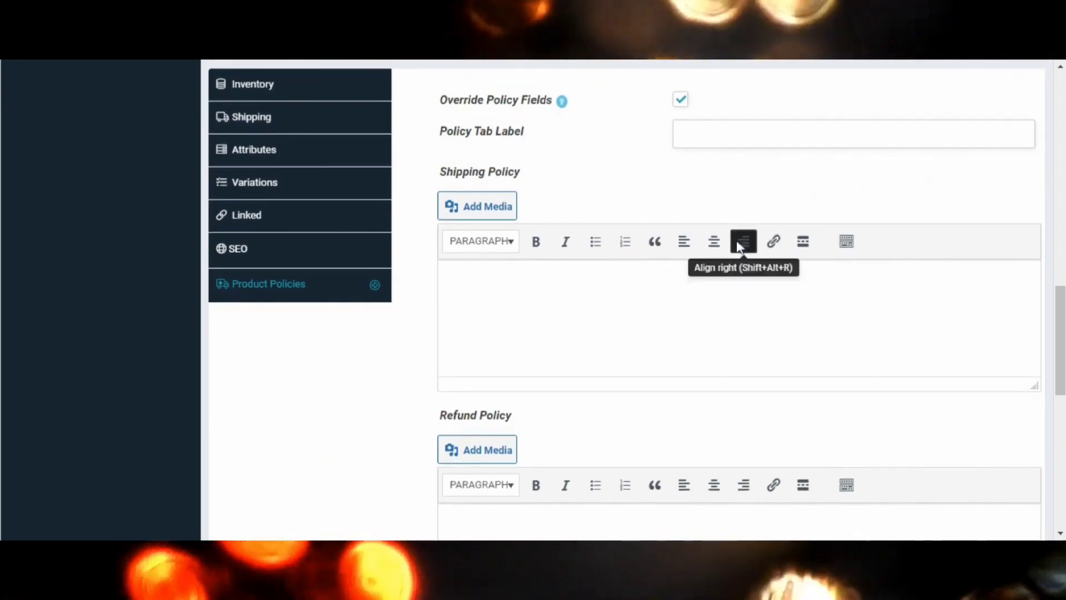
scroll(737, 240, down, 1)
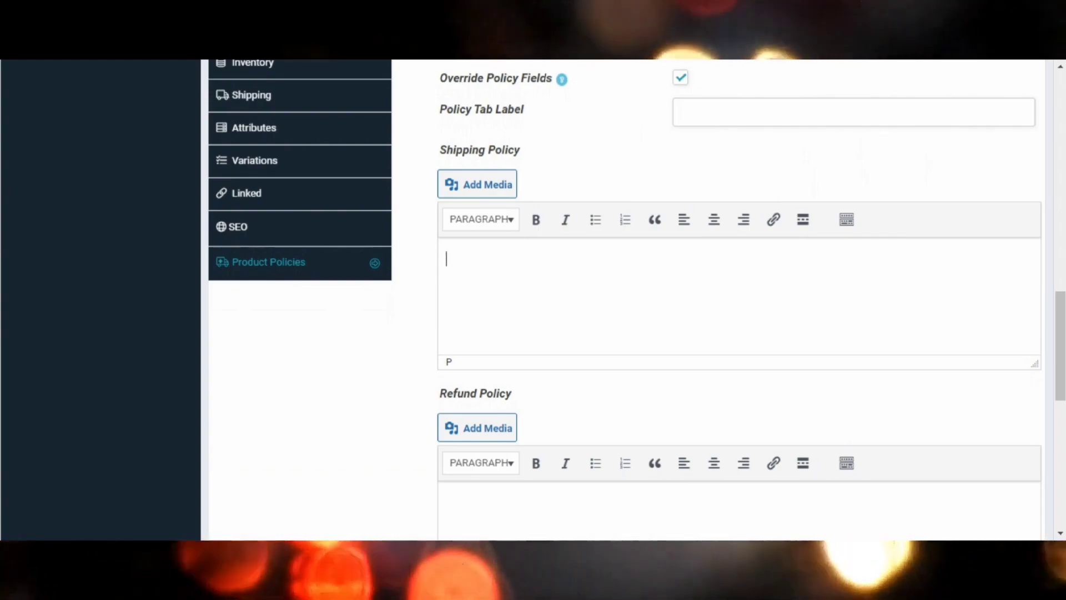
text(shipping usua)
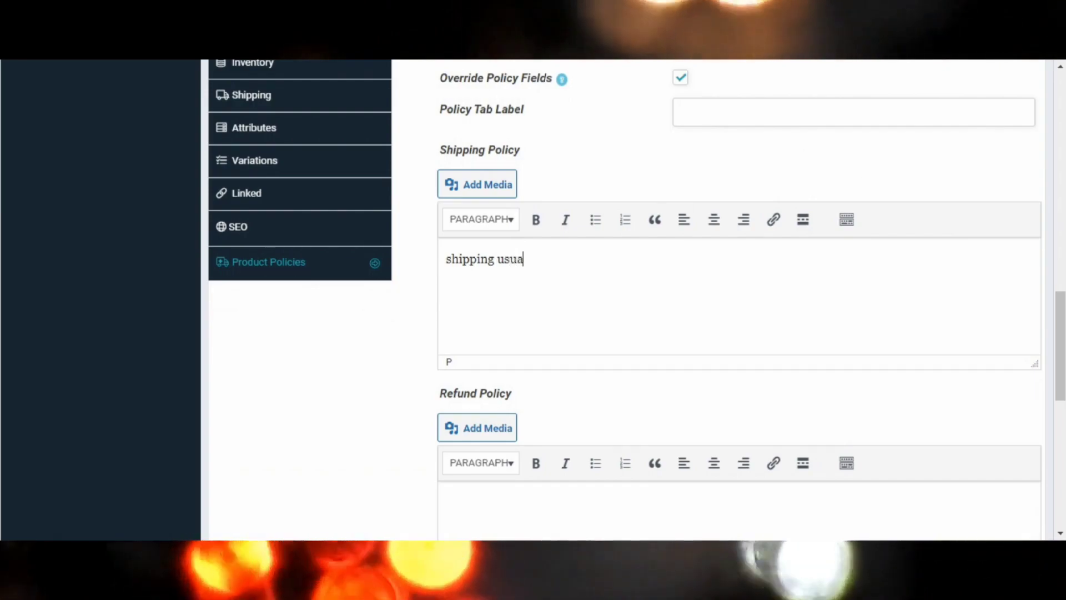
text(lly takes 5)
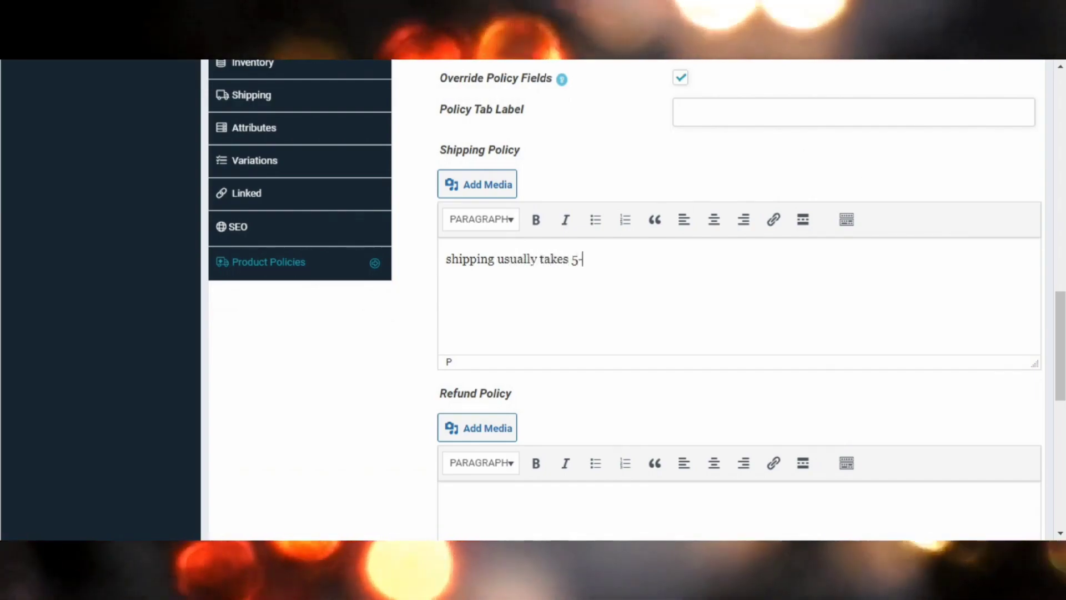
text(-)
key(BackSpace)
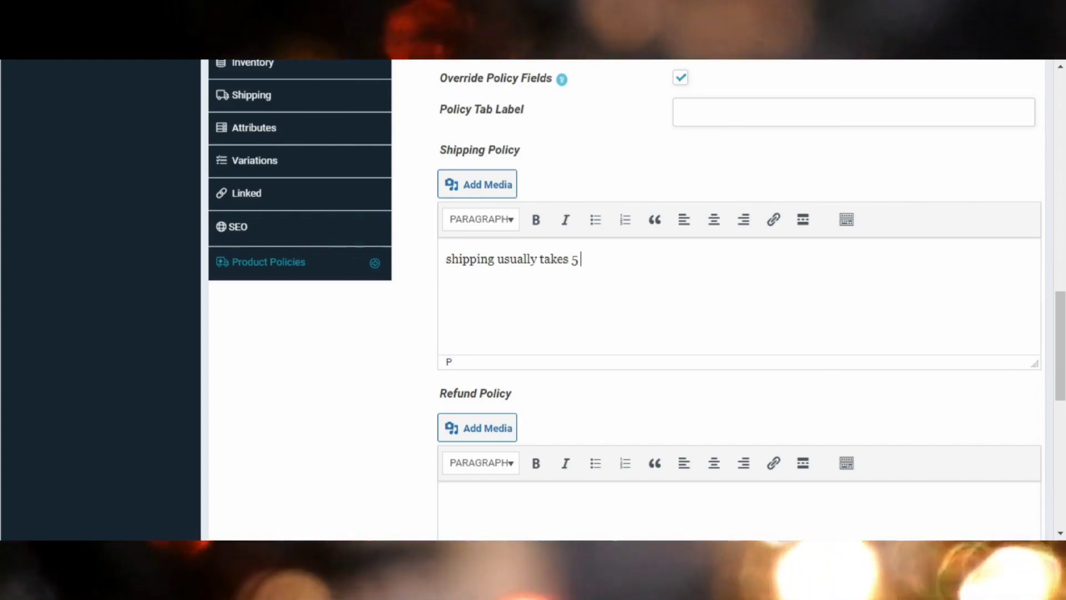
text(to 6)
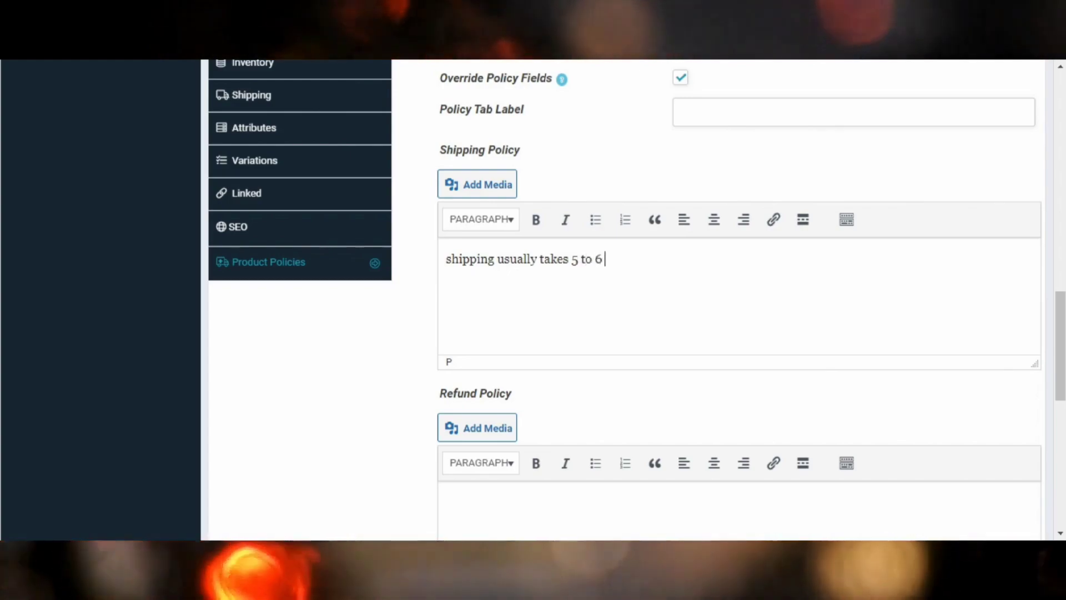
text( days)
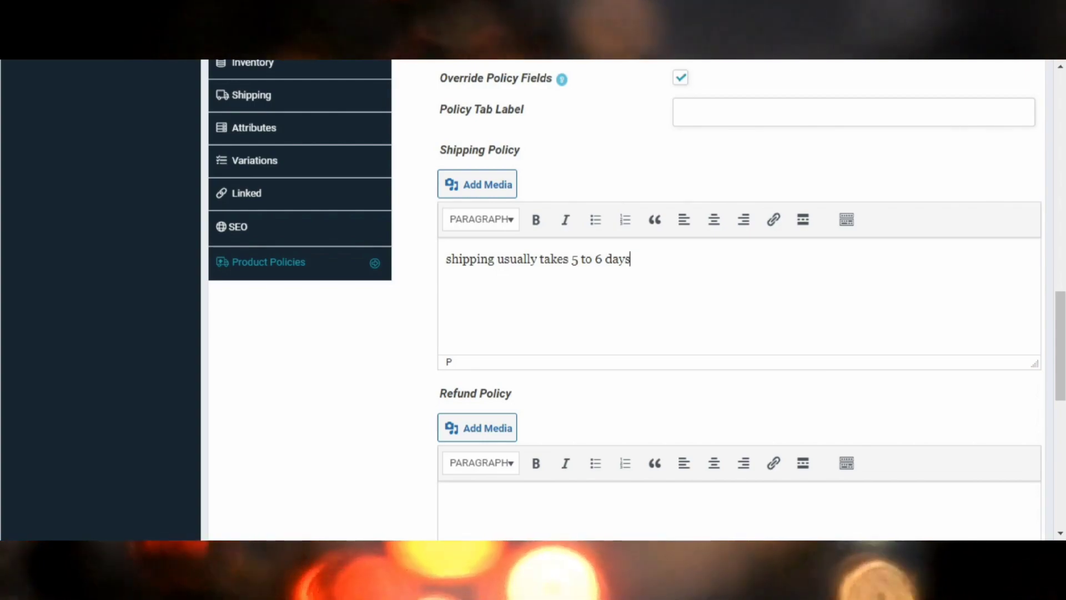
Submit the product with the refund and cancellation policies left blank, and view its page in the store
scroll(627, 300, down, 1)
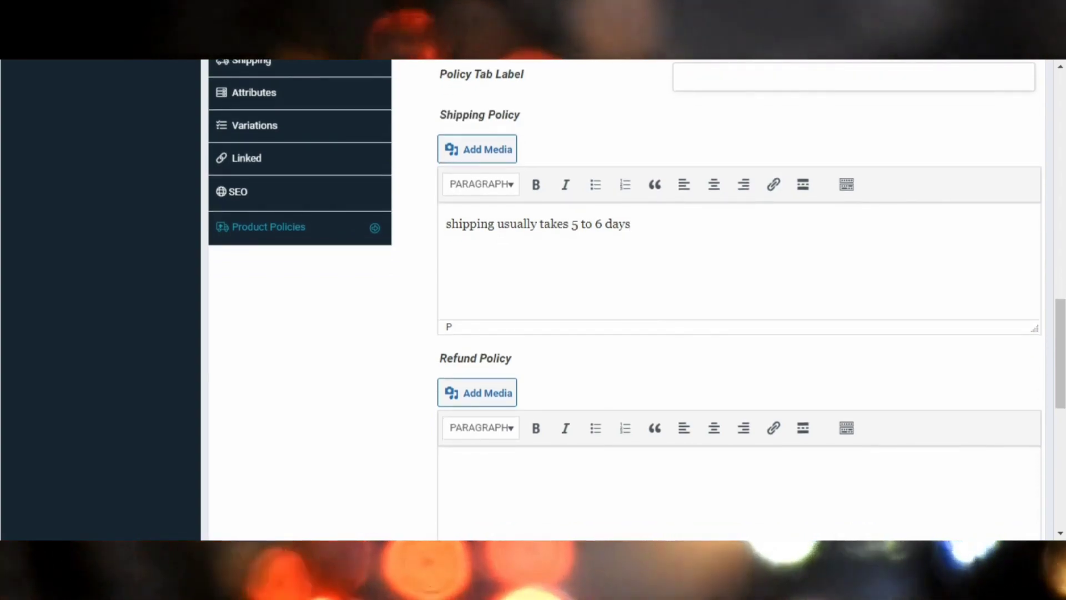
scroll(739, 300, down, 3)
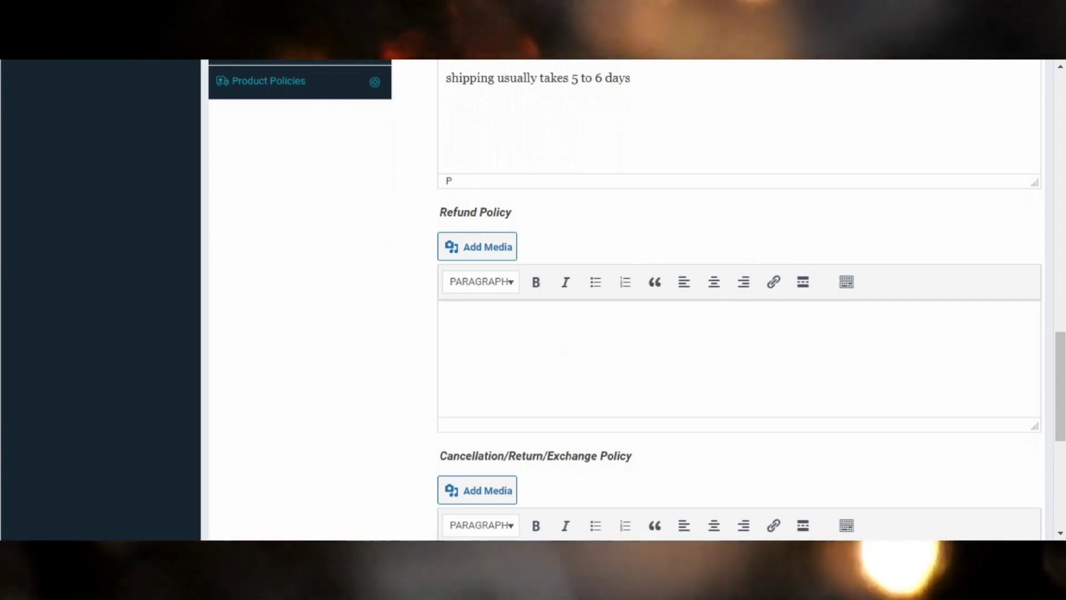
scroll(739, 300, down, 2)
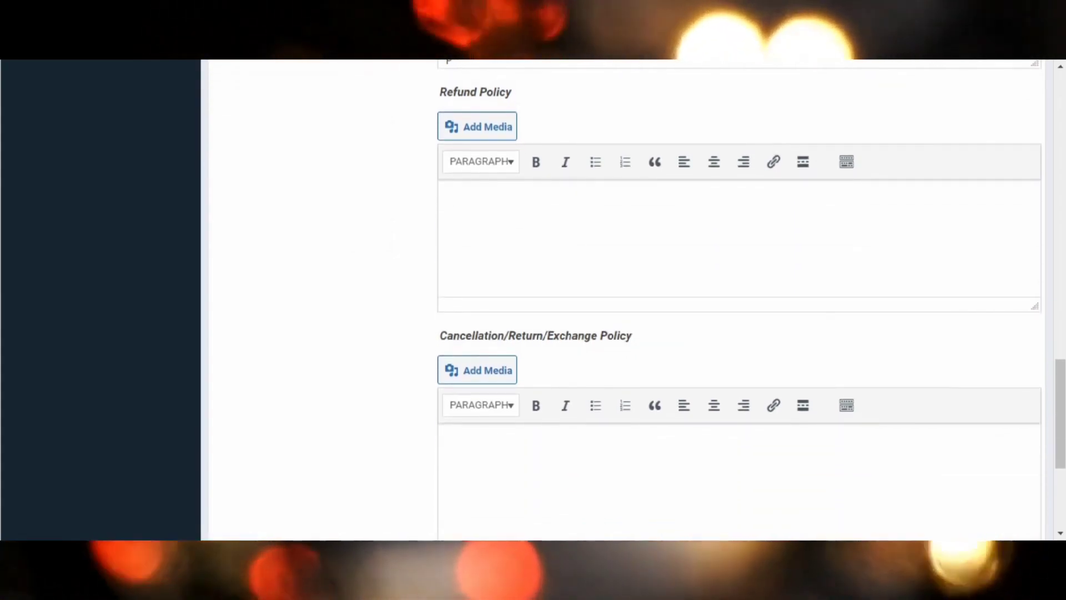
scroll(740, 300, down, 2)
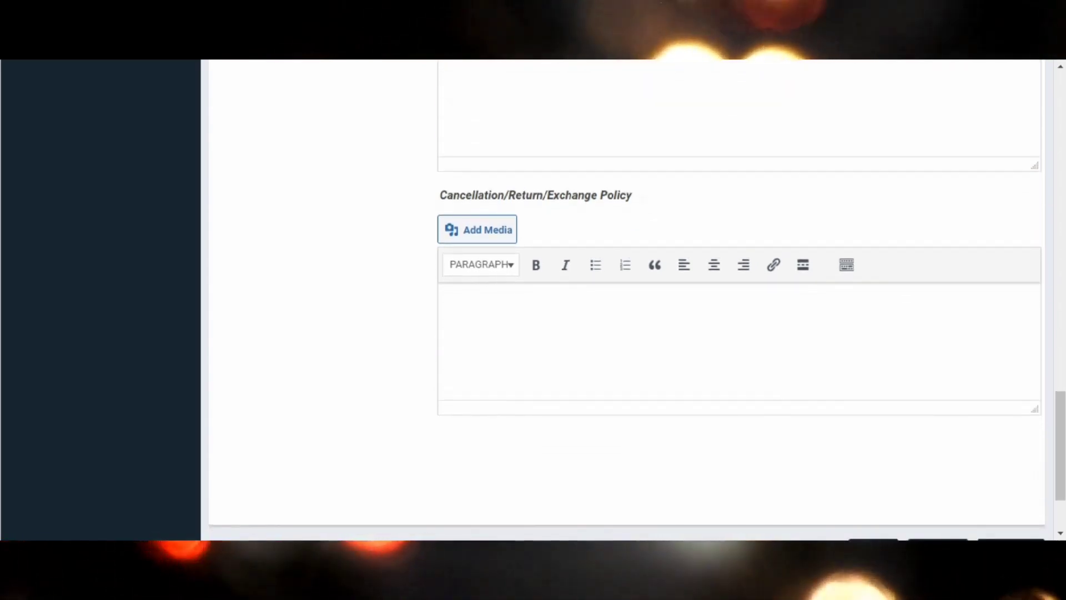
scroll(628, 300, down, 2)
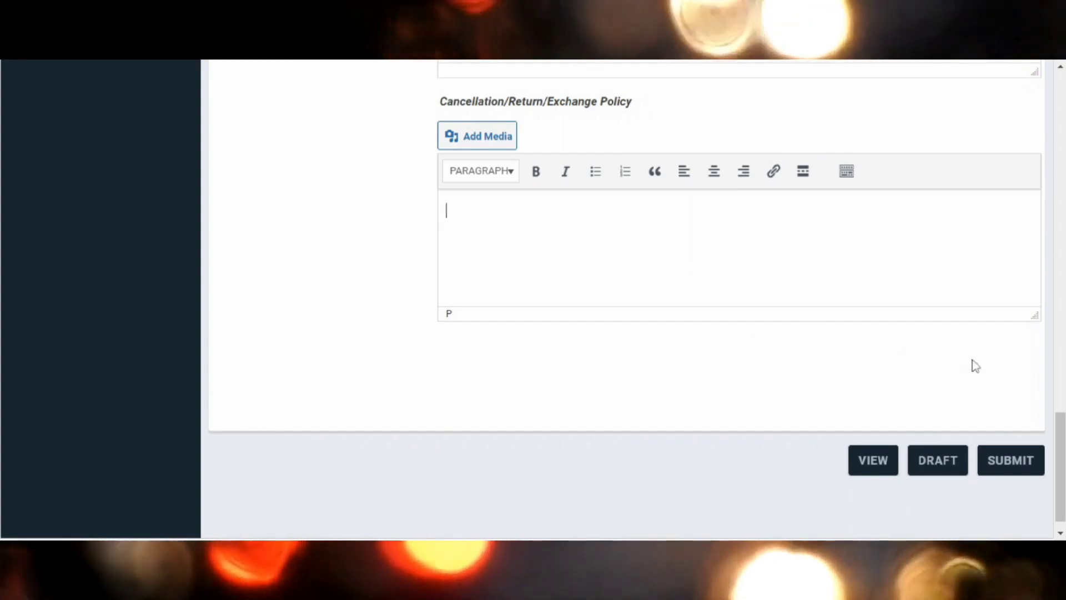
click(1016, 463)
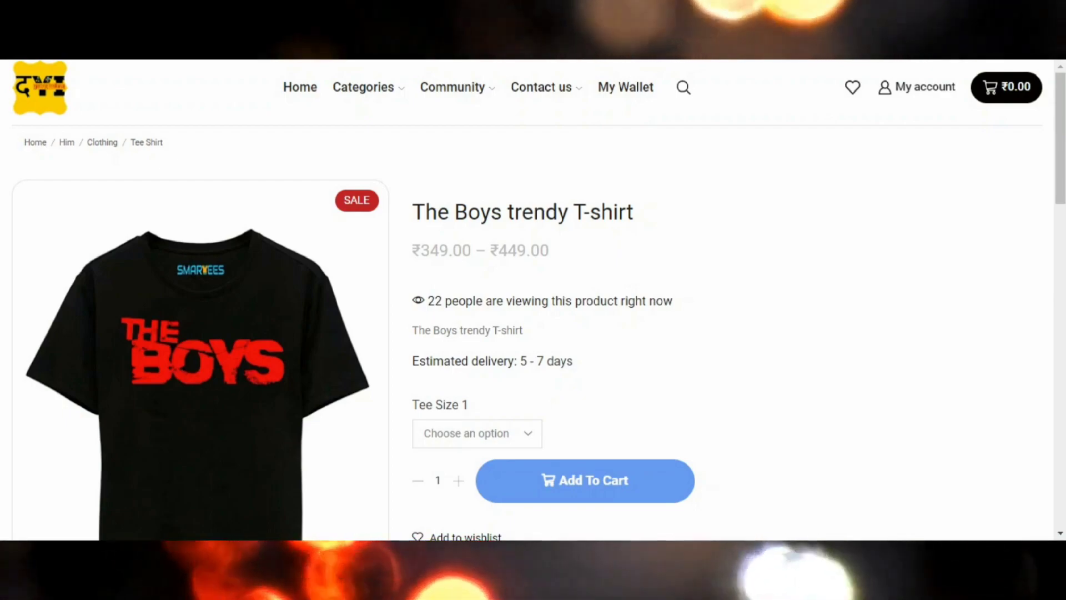
scroll(533, 300, down, 2)
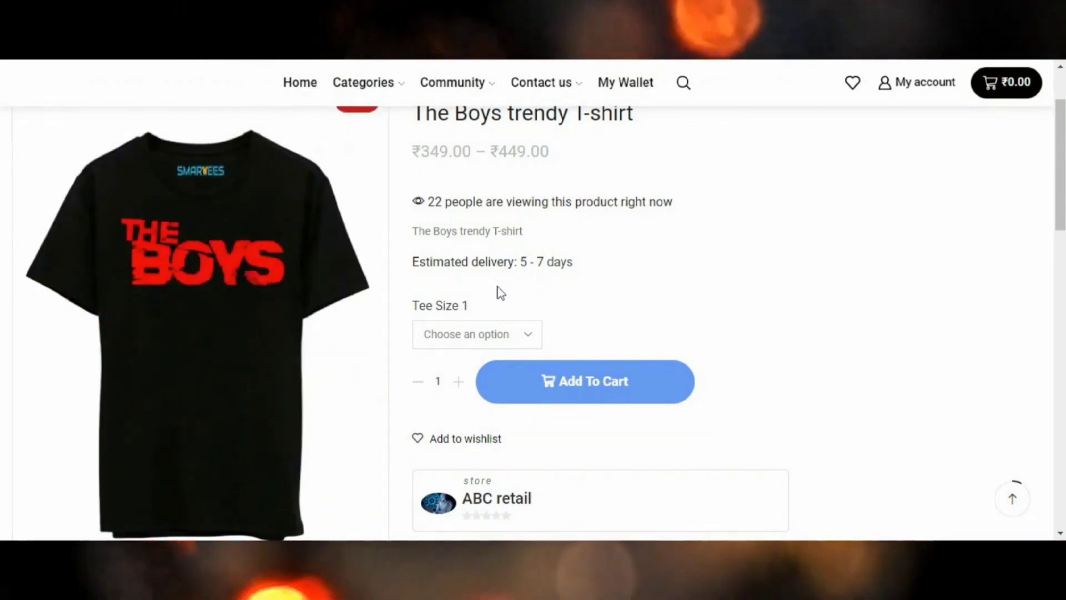
Choose size XXL on the T-shirt's store page and check the variation's price, store, category and product information sections
scroll(500, 289, down, 1)
scroll(499, 291, up, 3)
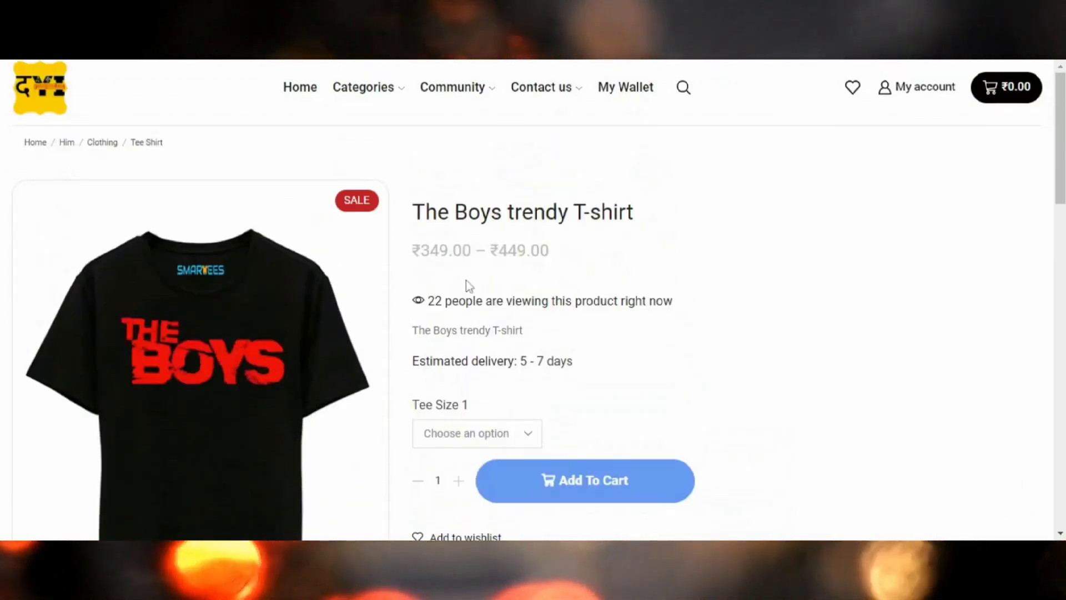
scroll(552, 259, down, 2)
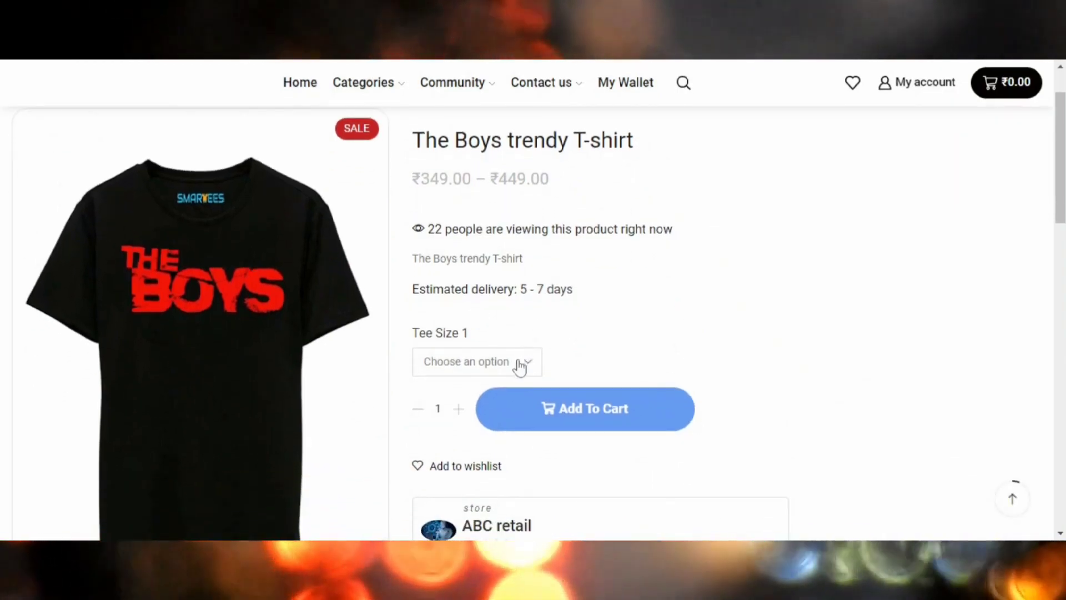
click(464, 402)
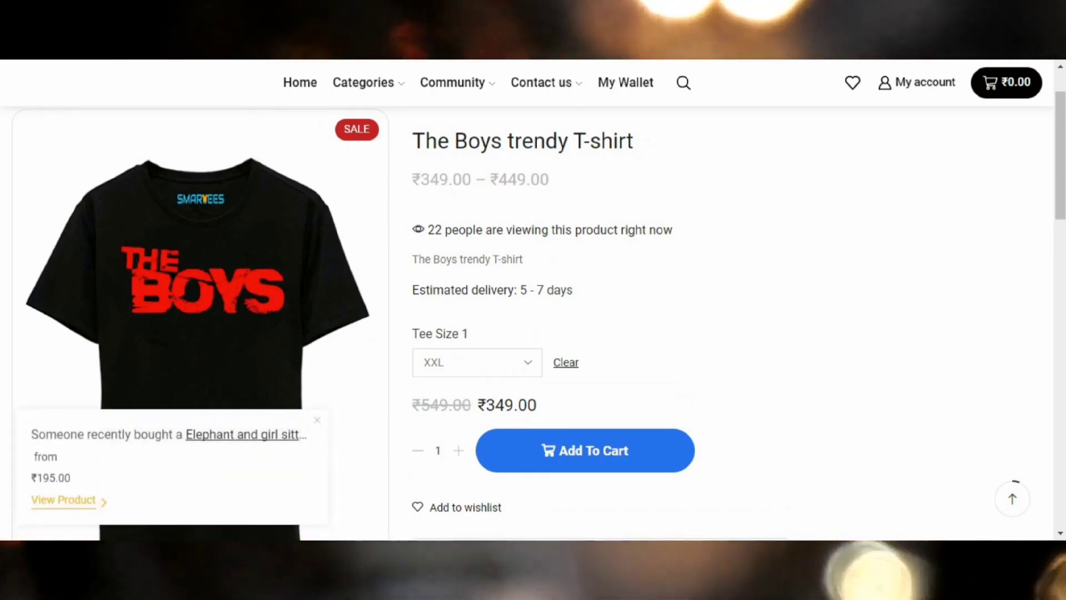
scroll(533, 322, down, 3)
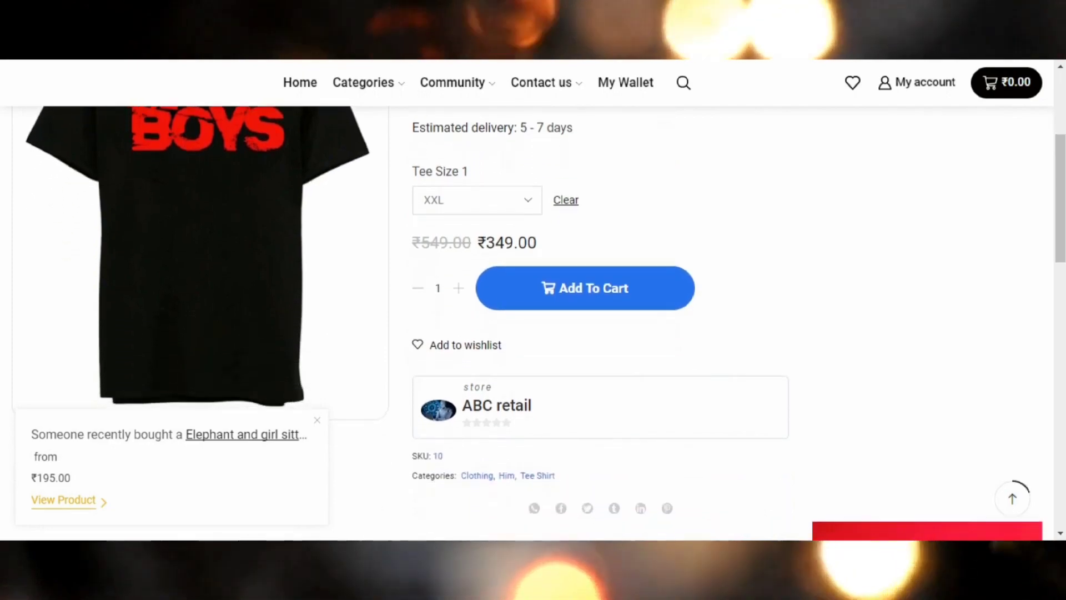
scroll(533, 322, down, 4)
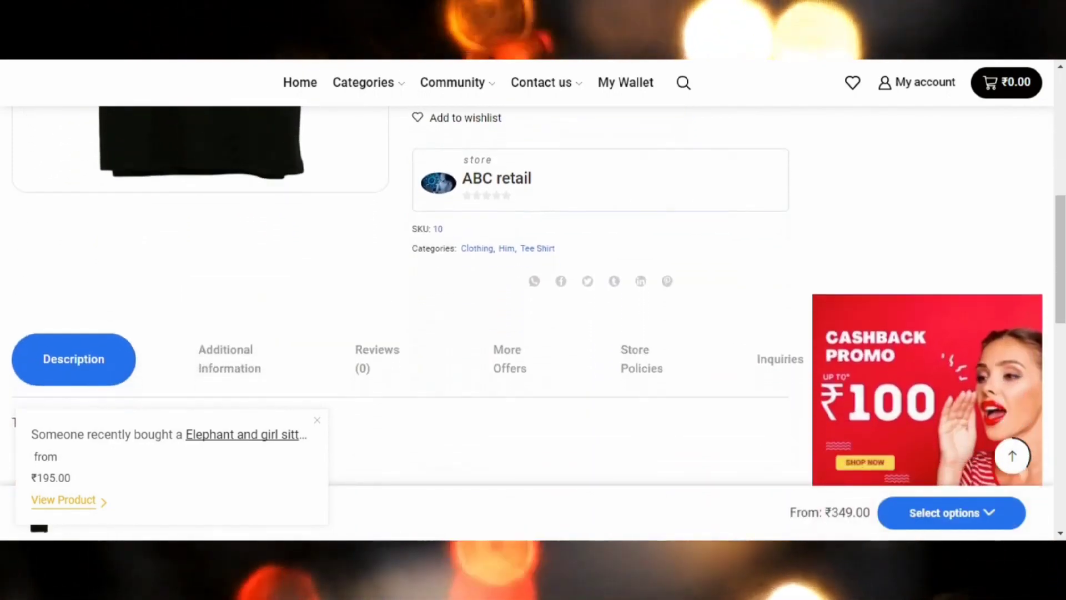
scroll(533, 322, up, 2)
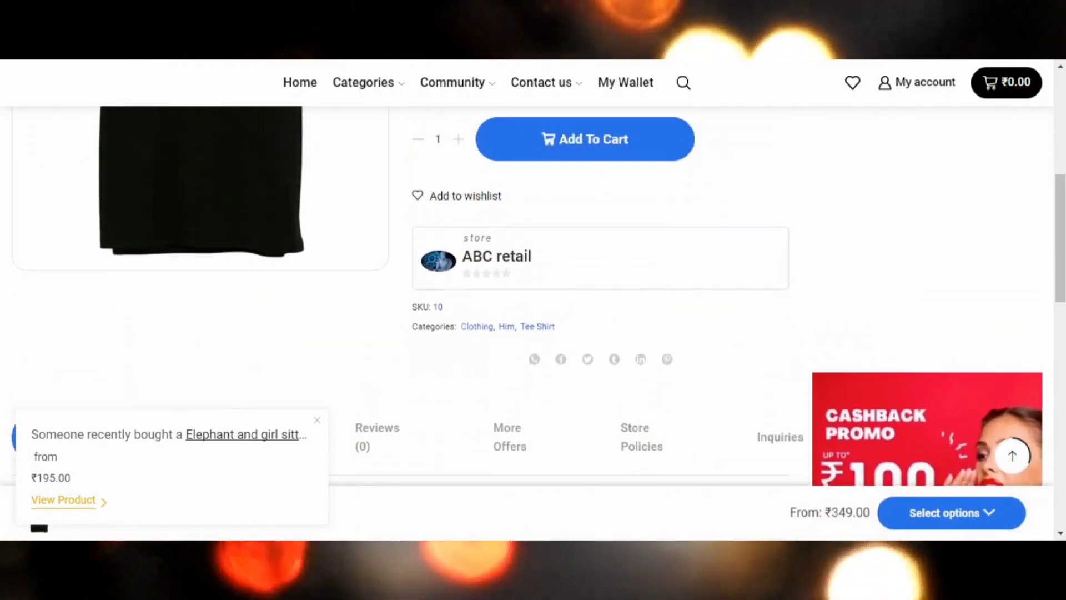